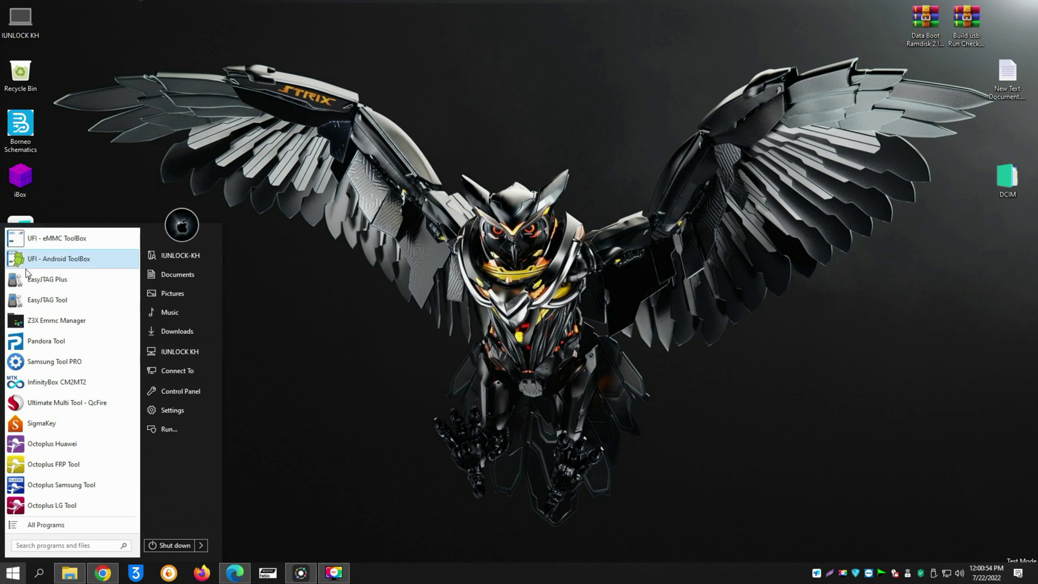
# Launch EasyJTAG Plus and refresh the desktop while it loads.
pyautogui.click(51, 280)
pyautogui.rightClick(445, 158)
pyautogui.click(473, 194)
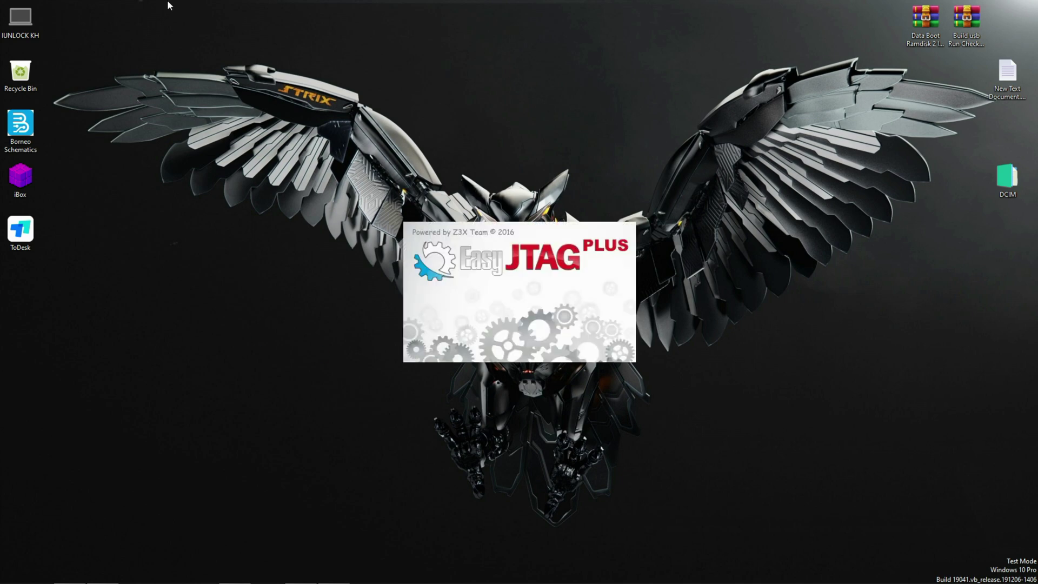
pyautogui.rightClick(289, 39)
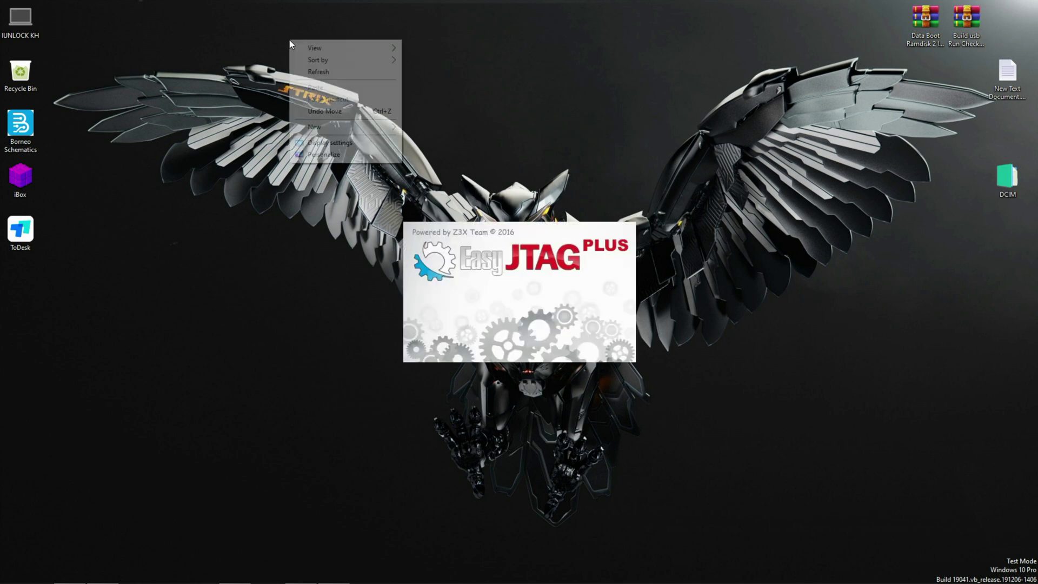
pyautogui.click(307, 70)
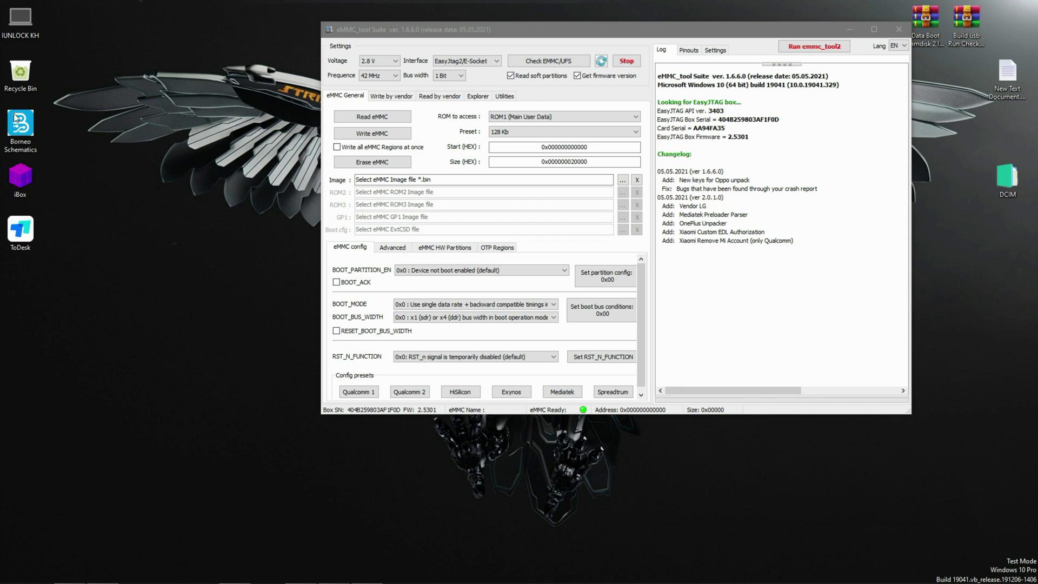
# Run the eMMC/UFS check on the connected chip and review the partition list and firmware errors in the log.
pyautogui.click(543, 68)
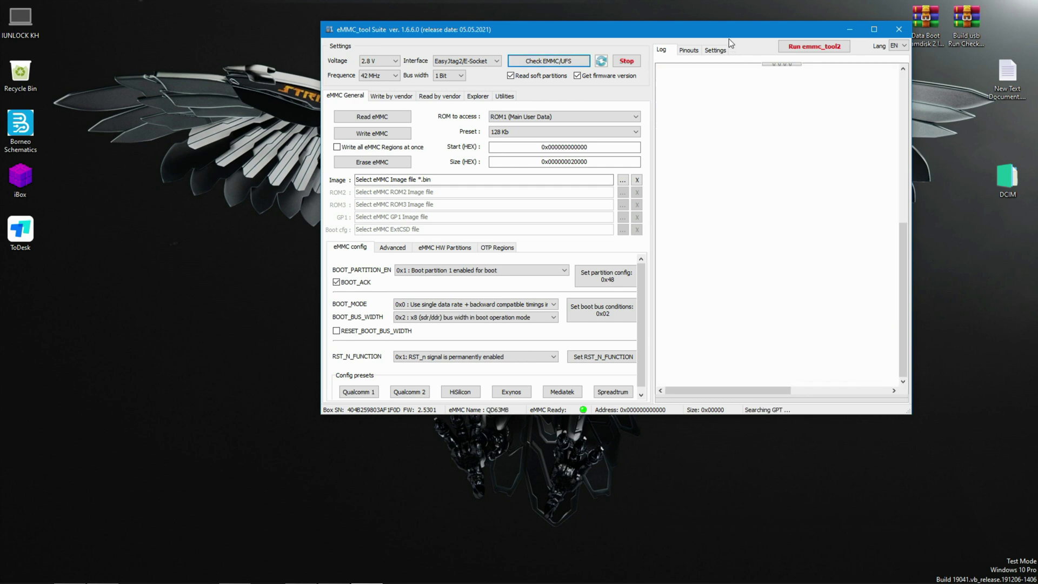
pyautogui.moveTo(721, 35); pyautogui.dragTo(596, 43)
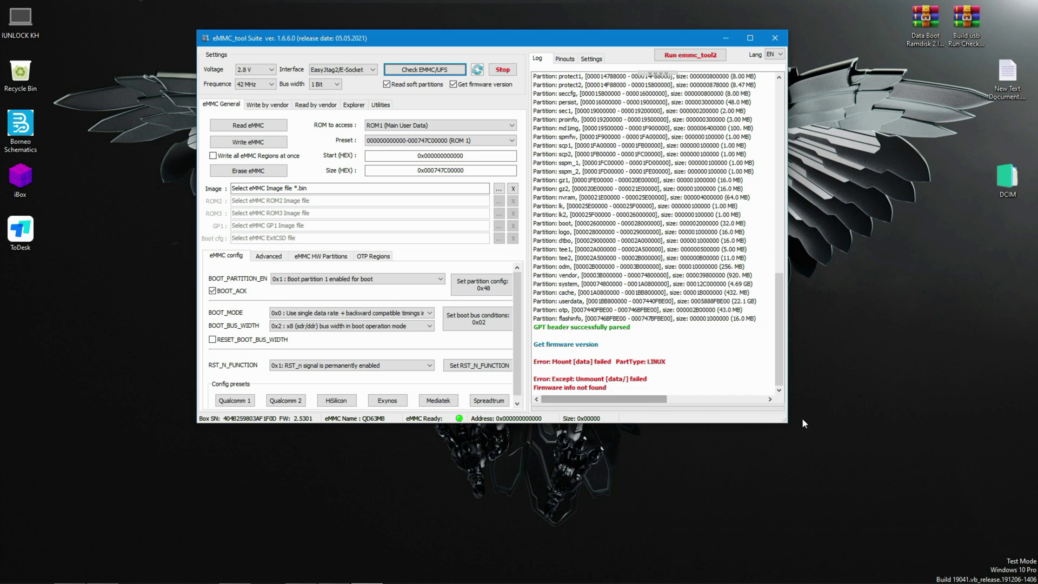
pyautogui.moveTo(641, 386); pyautogui.dragTo(553, 353)
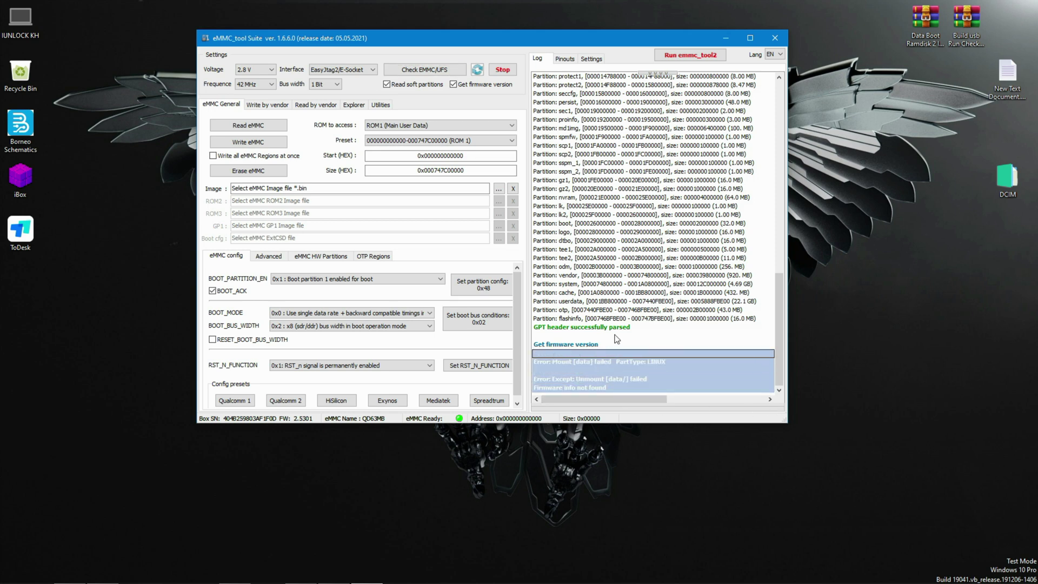
pyautogui.scroll(1, 618, 336)
pyautogui.scroll(3, 618, 336)
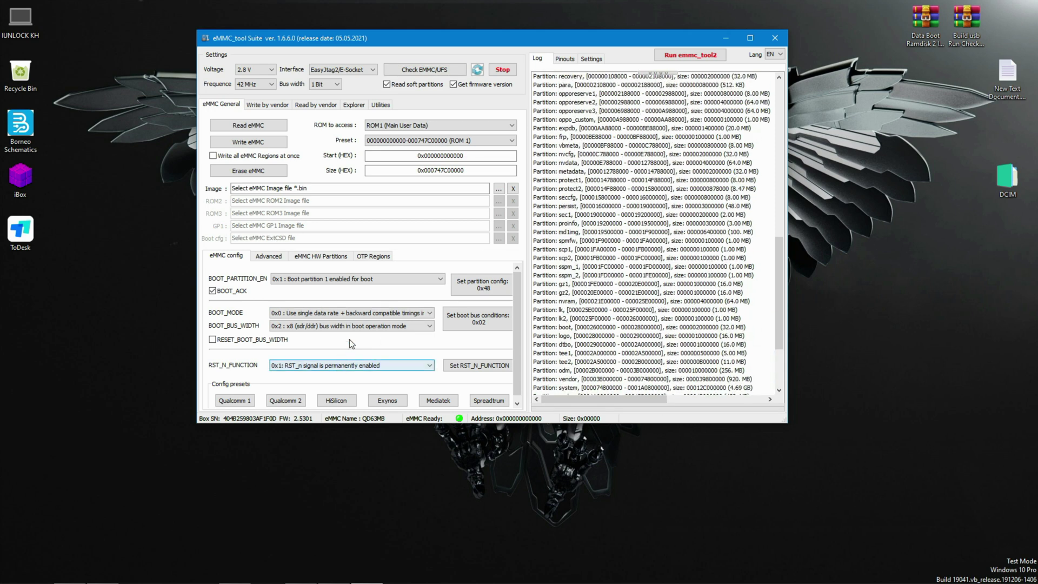
# Run the S.M.A.R.T report on the eMMC and examine its MLC and SLC device life time estimations.
pyautogui.click(302, 258)
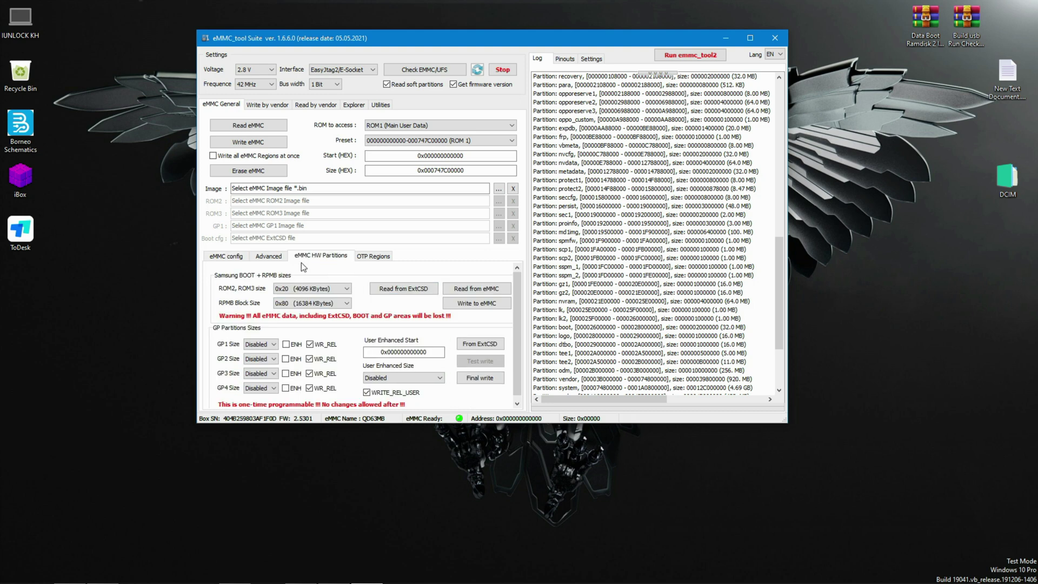
pyautogui.click(269, 256)
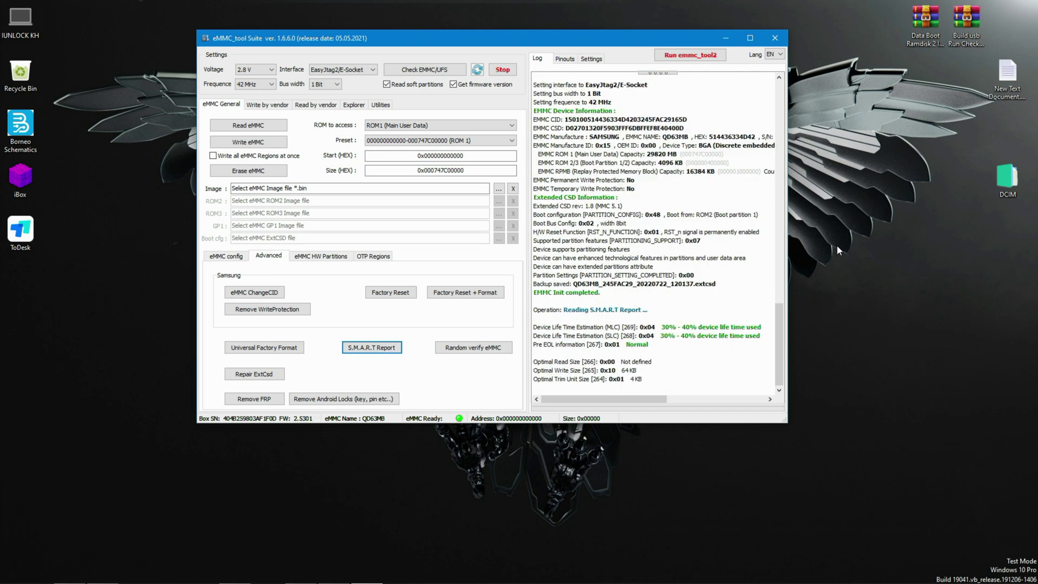
pyautogui.moveTo(535, 311); pyautogui.dragTo(687, 341)
pyautogui.click(688, 336)
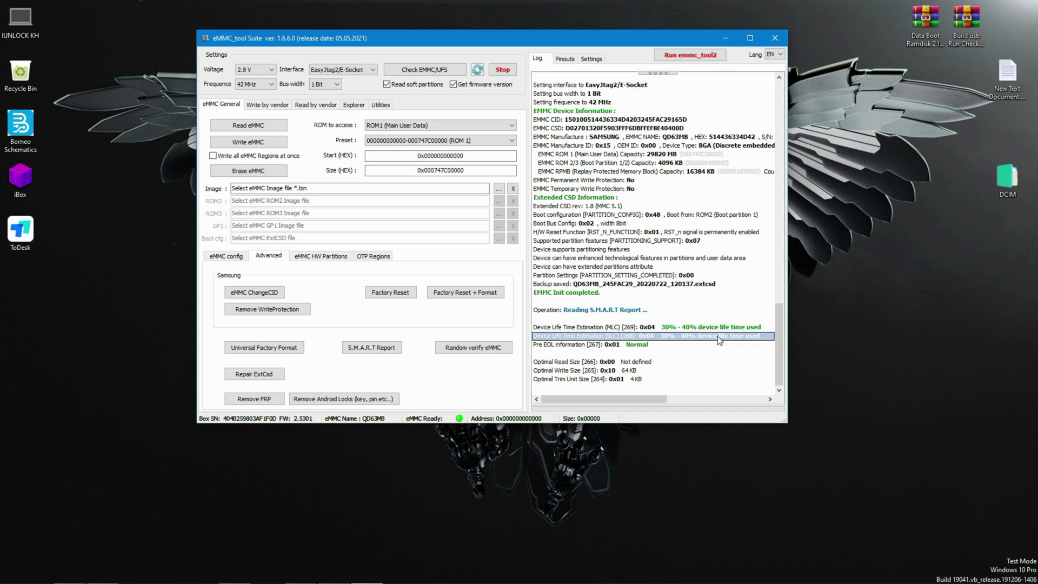
pyautogui.moveTo(541, 327); pyautogui.dragTo(604, 338)
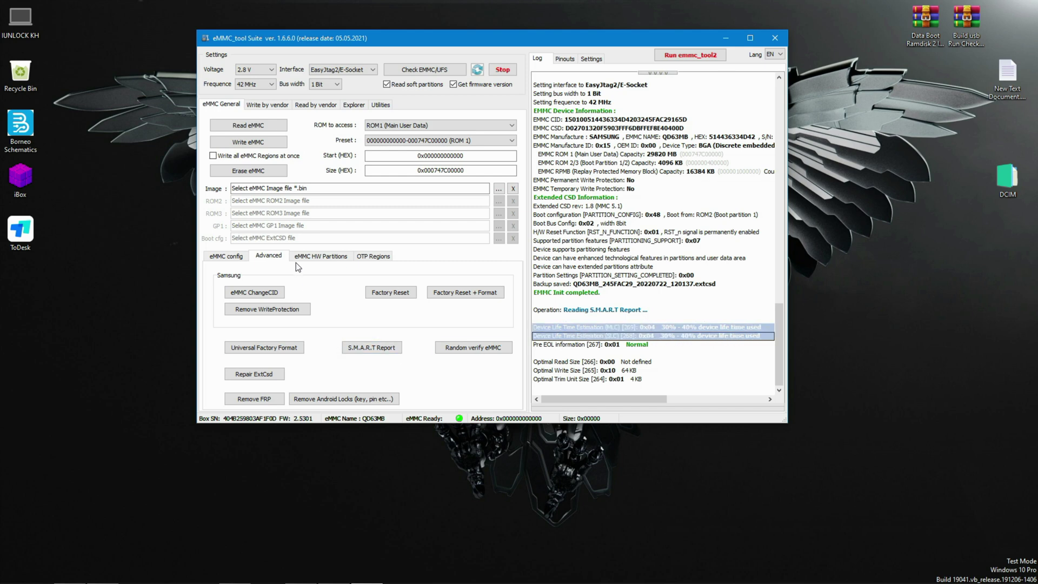
# Recheck the eMMC, enable ENH for GP1 through GP4, and perform the final write of the GP partition settings.
pyautogui.click(416, 72)
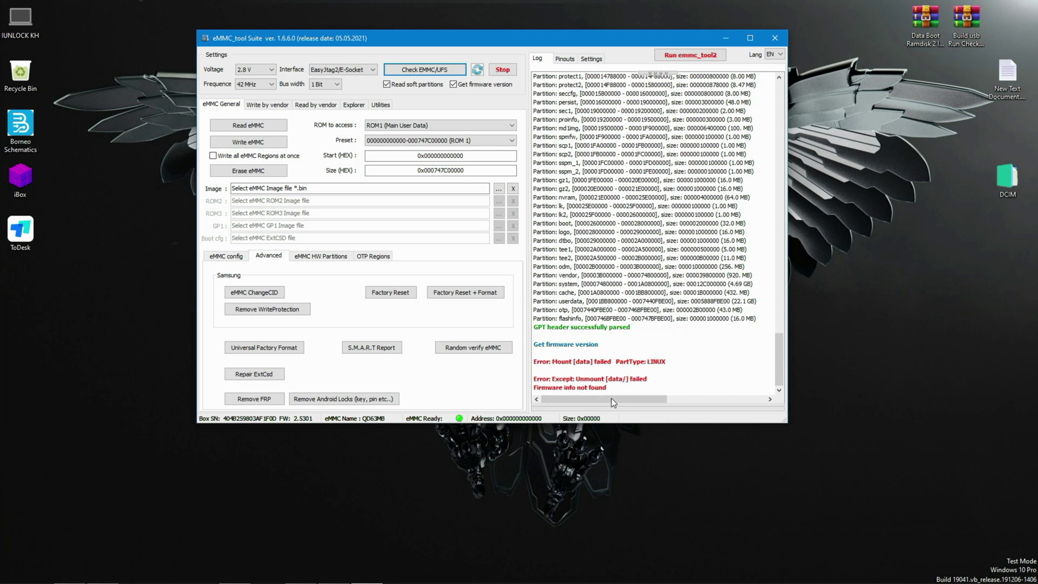
pyautogui.click(306, 257)
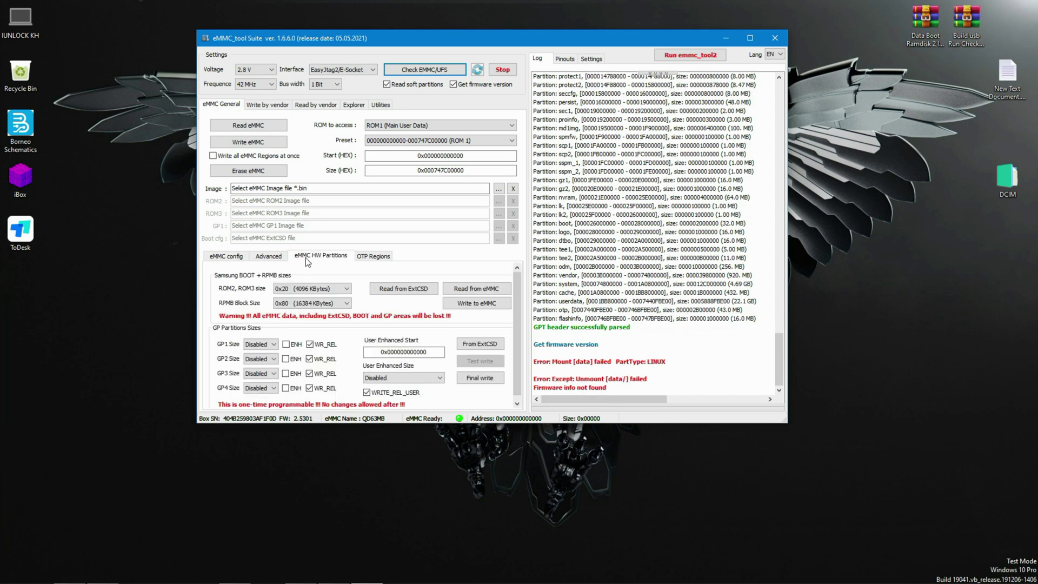
pyautogui.click(286, 388)
pyautogui.click(286, 344)
pyautogui.click(286, 373)
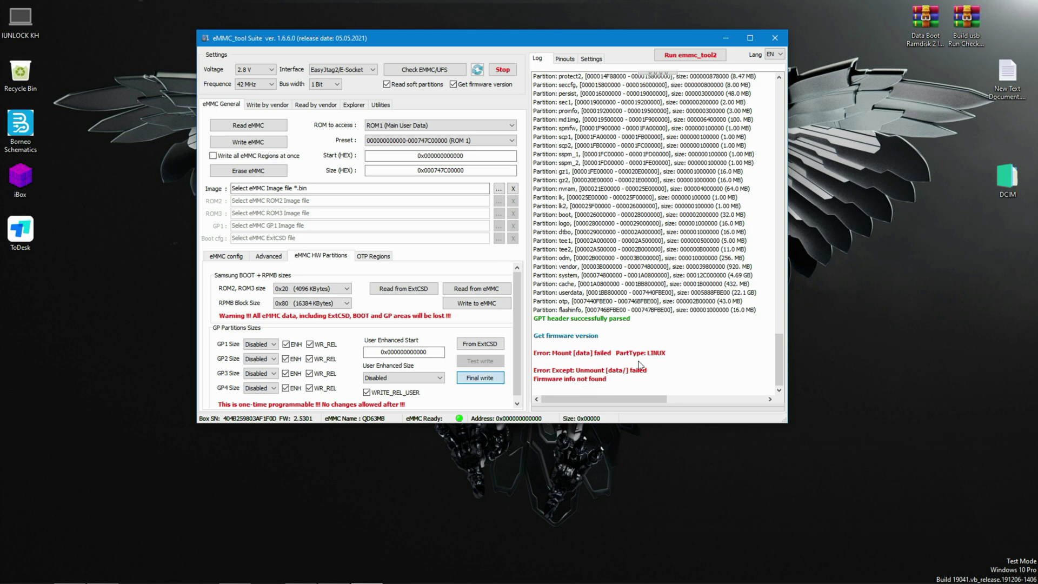
pyautogui.click(541, 319)
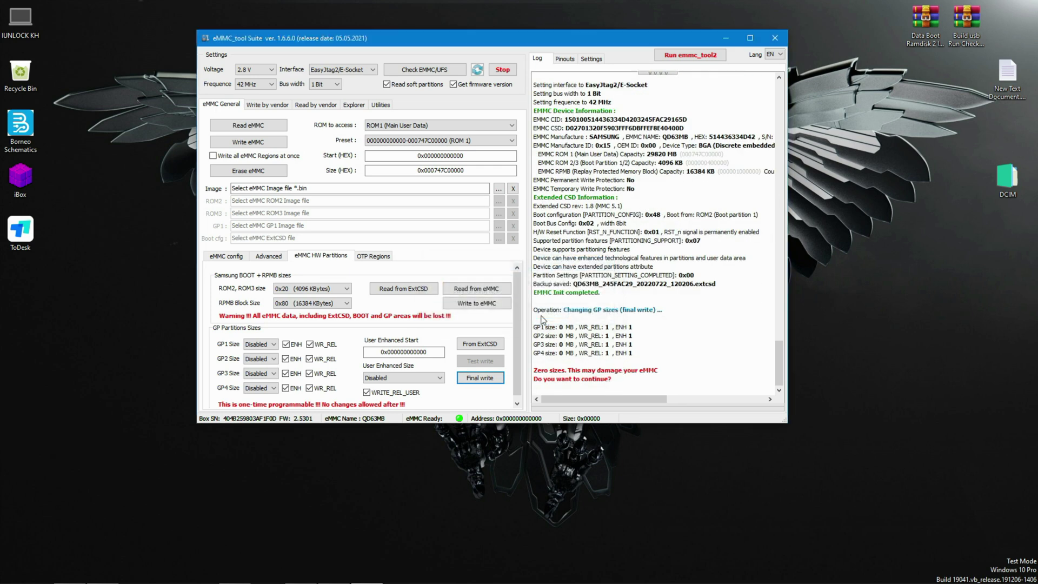
pyautogui.click(578, 346)
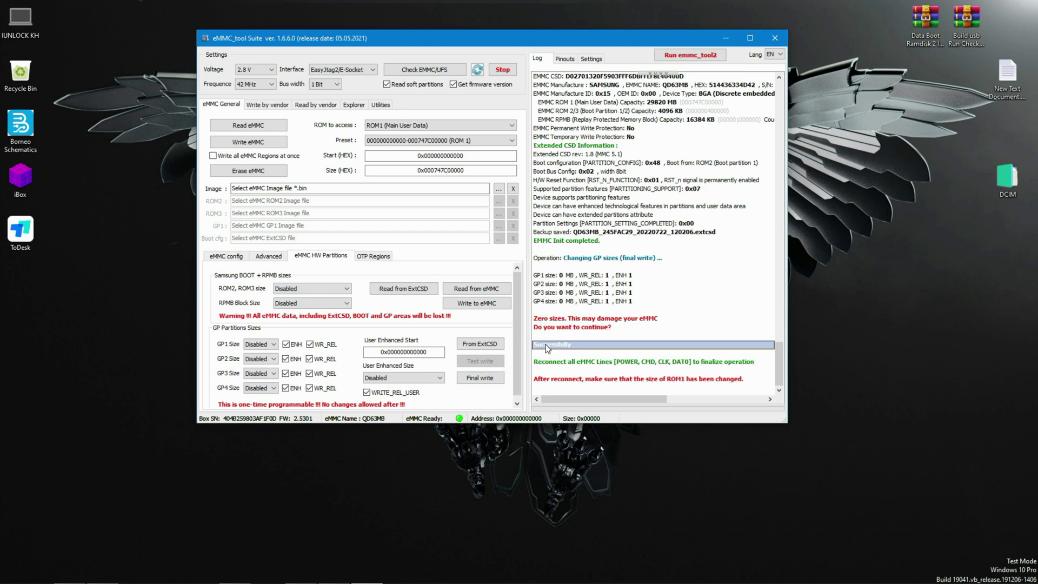
# Check the eMMC again and read a new S.M.A.R.T report to compare the life time estimations after the GP write.
pyautogui.click(410, 71)
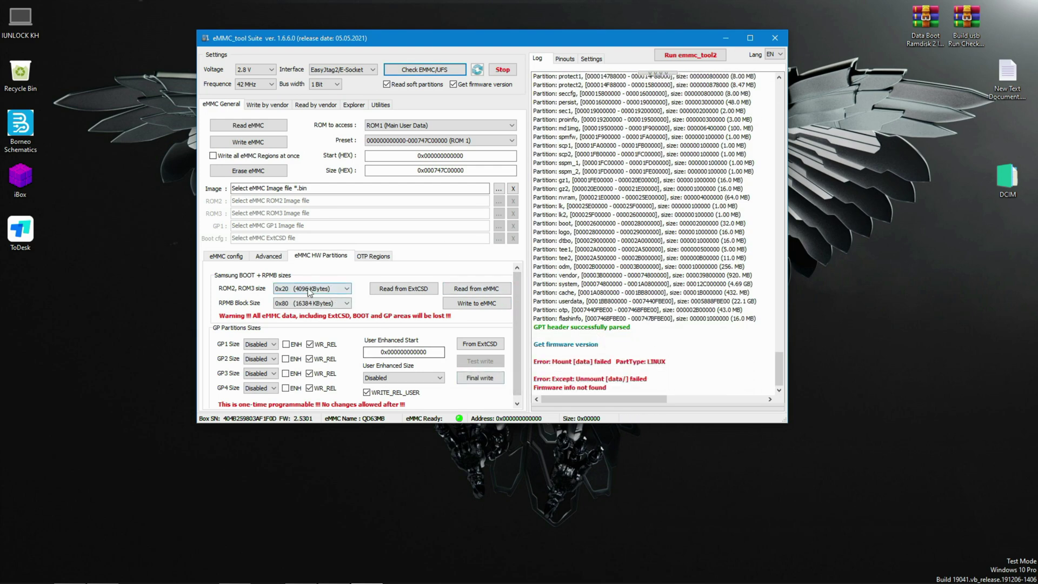
pyautogui.click(272, 256)
pyautogui.click(371, 348)
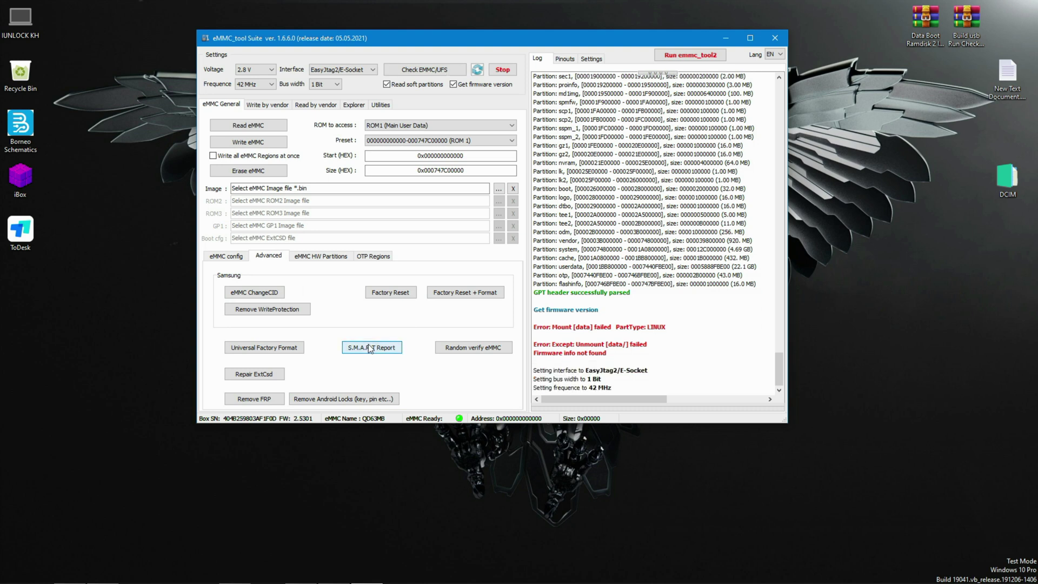
pyautogui.click(675, 338)
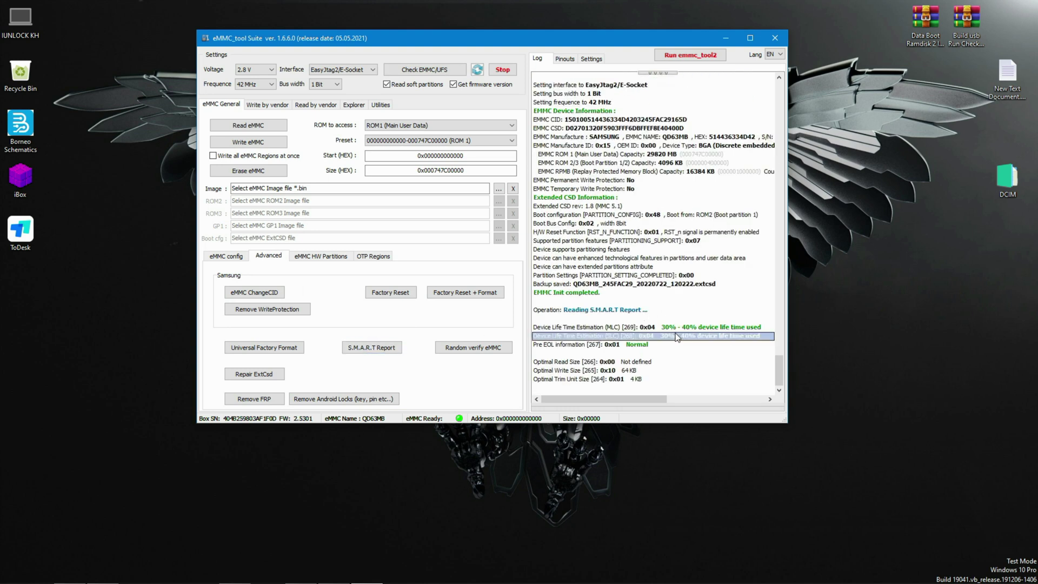
pyautogui.click(688, 329)
# Close the eMMC tool and relaunch EasyJTAG Plus, refreshing the desktop during startup.
pyautogui.click(774, 37)
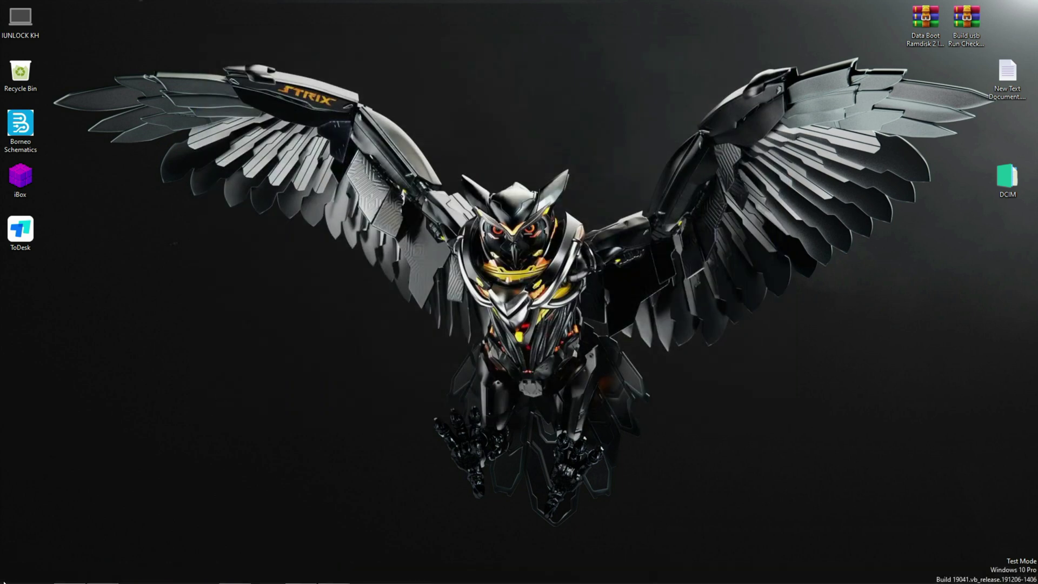
pyautogui.click(13, 572)
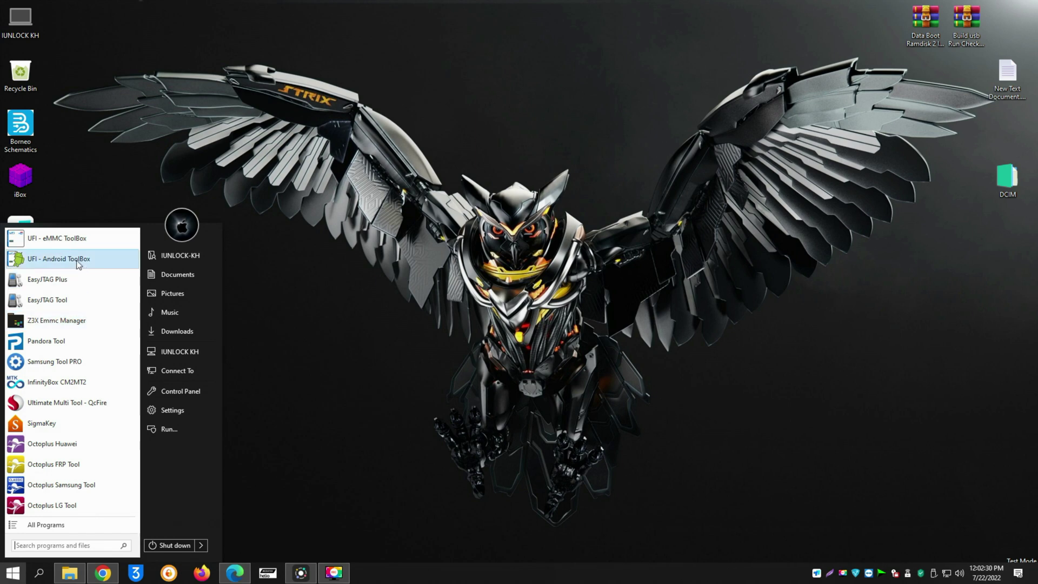
pyautogui.click(59, 283)
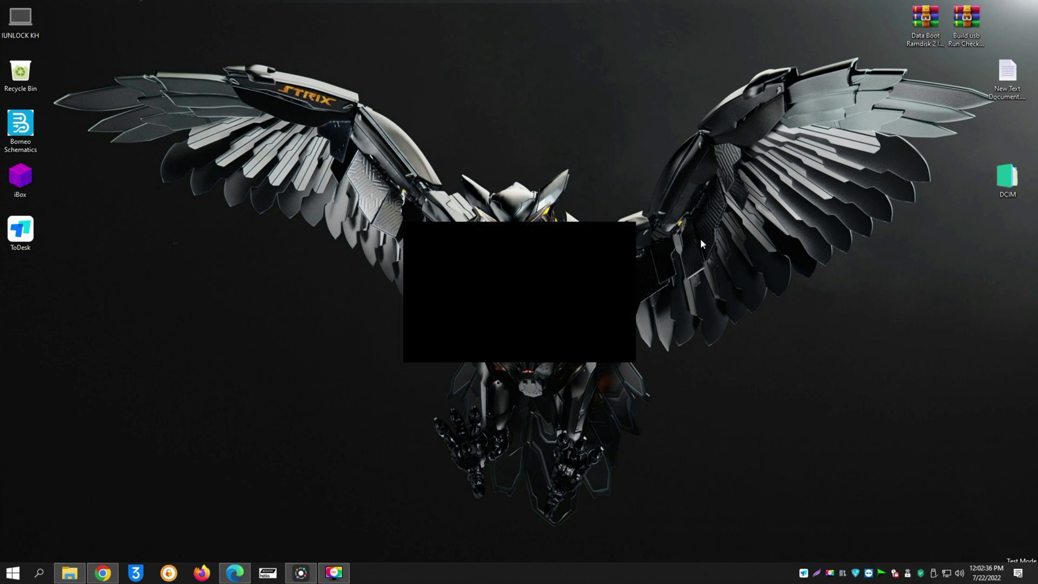
pyautogui.rightClick(135, 124)
pyautogui.click(162, 155)
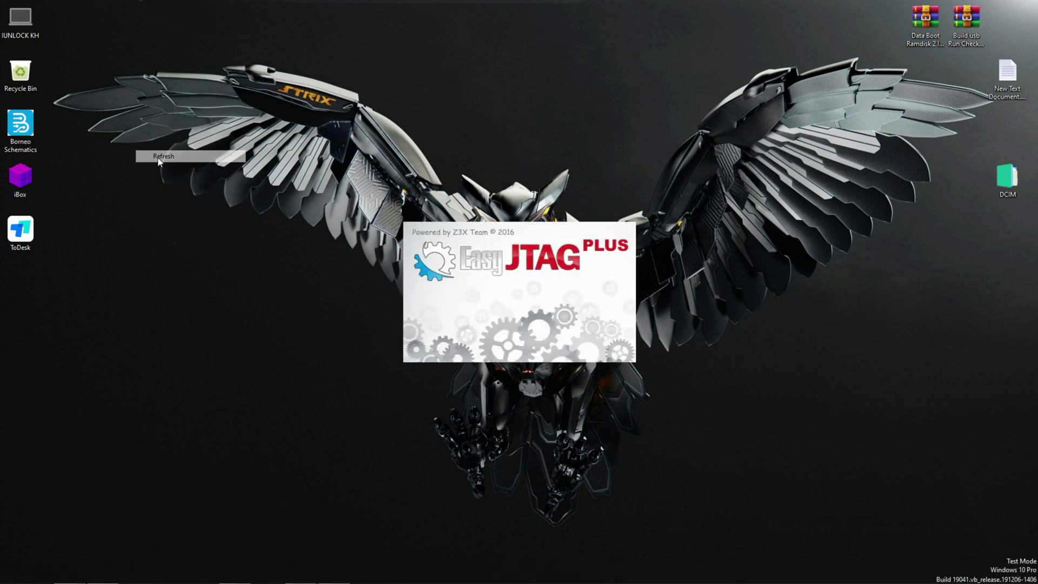
pyautogui.rightClick(143, 107)
pyautogui.click(162, 139)
pyautogui.rightClick(172, 115)
pyautogui.click(190, 145)
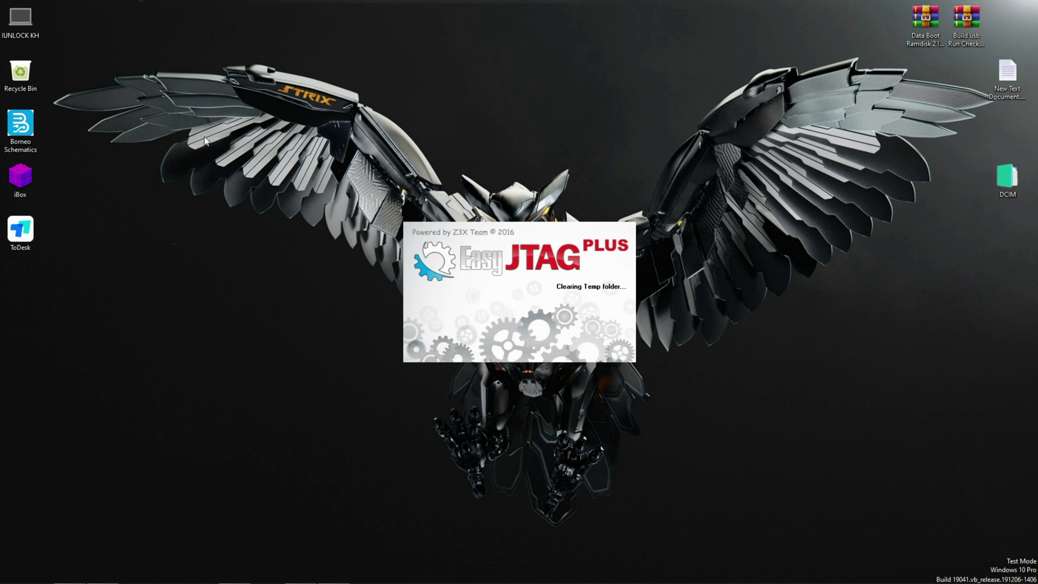
pyautogui.rightClick(147, 123)
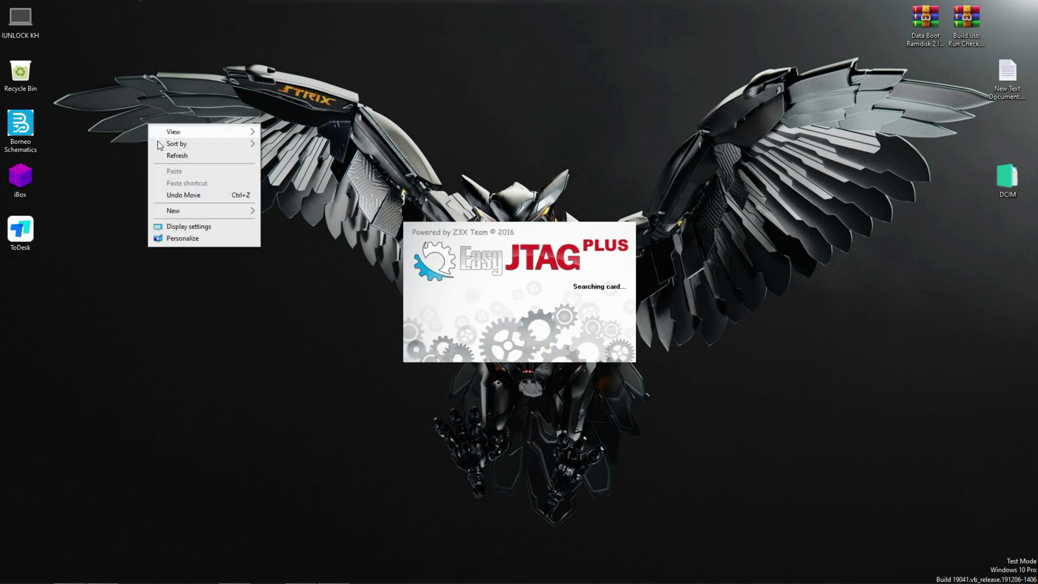
pyautogui.click(171, 160)
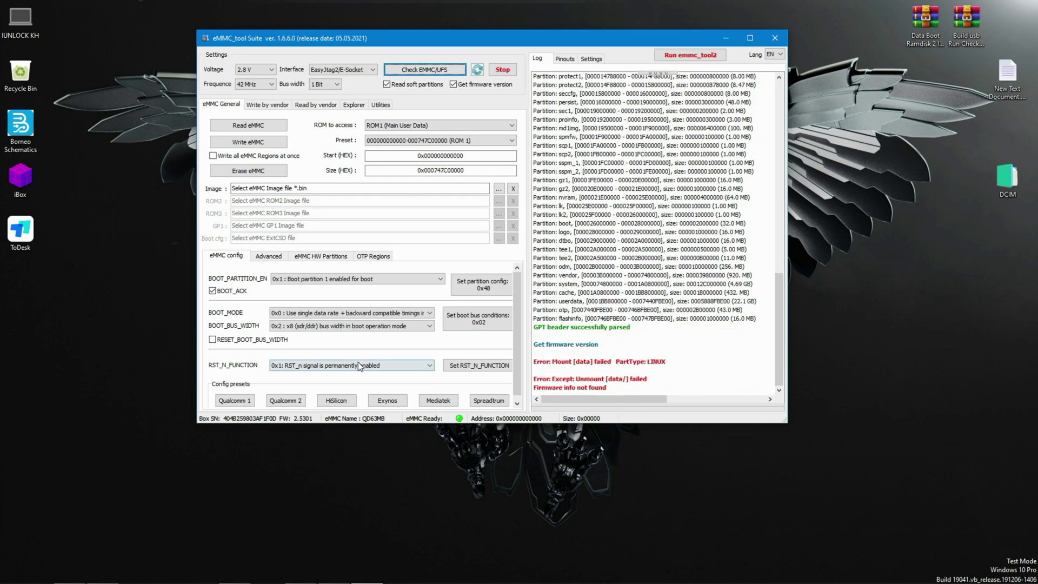
# Review the new eMMC check log, run the S.M.A.R.T report, and examine the life time estimations and device information.
pyautogui.scroll(4, 645, 332)
pyautogui.moveTo(779, 278); pyautogui.dragTo(833, 365)
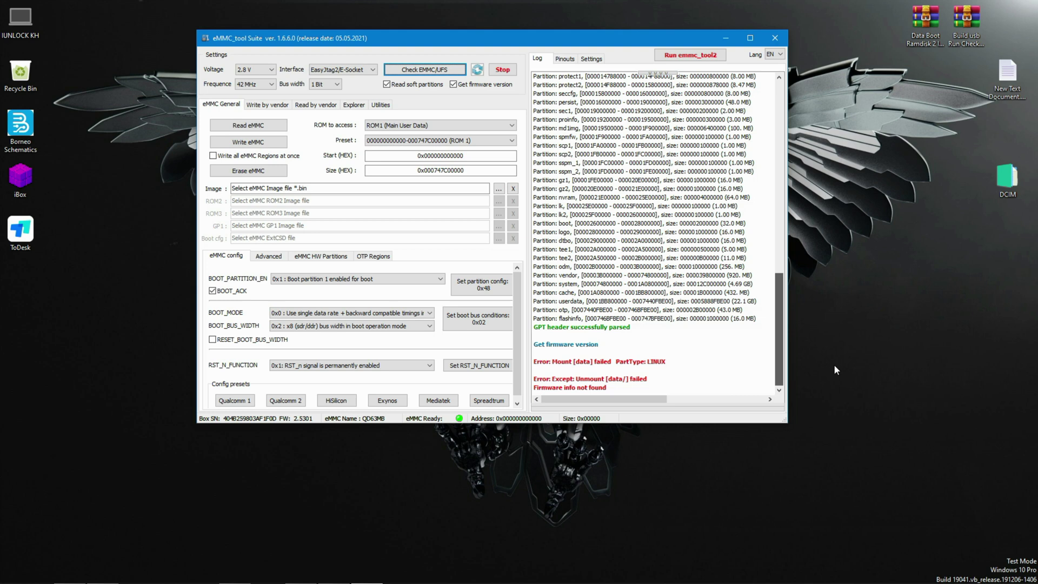
pyautogui.click(269, 262)
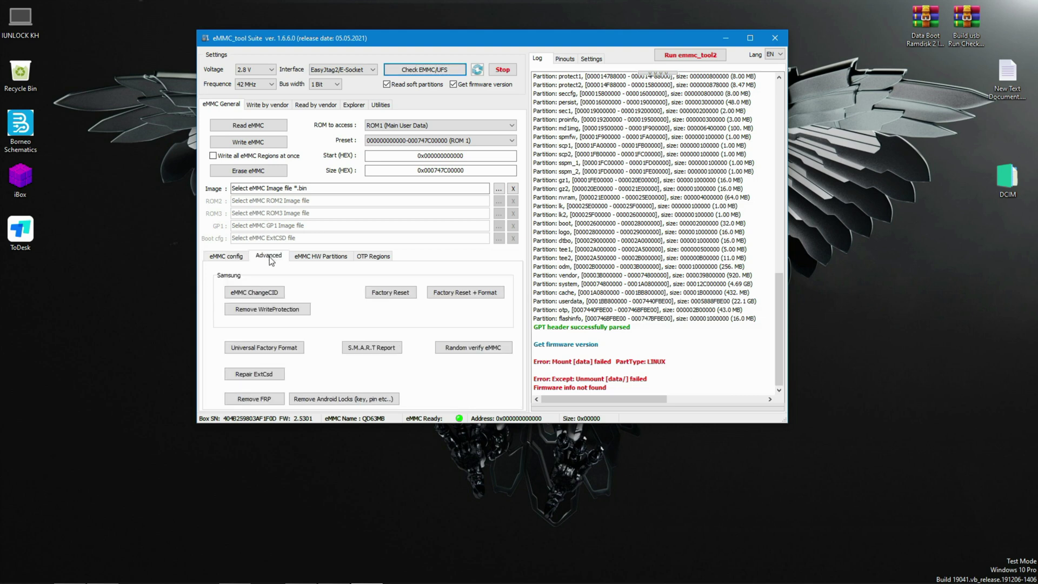
pyautogui.click(378, 349)
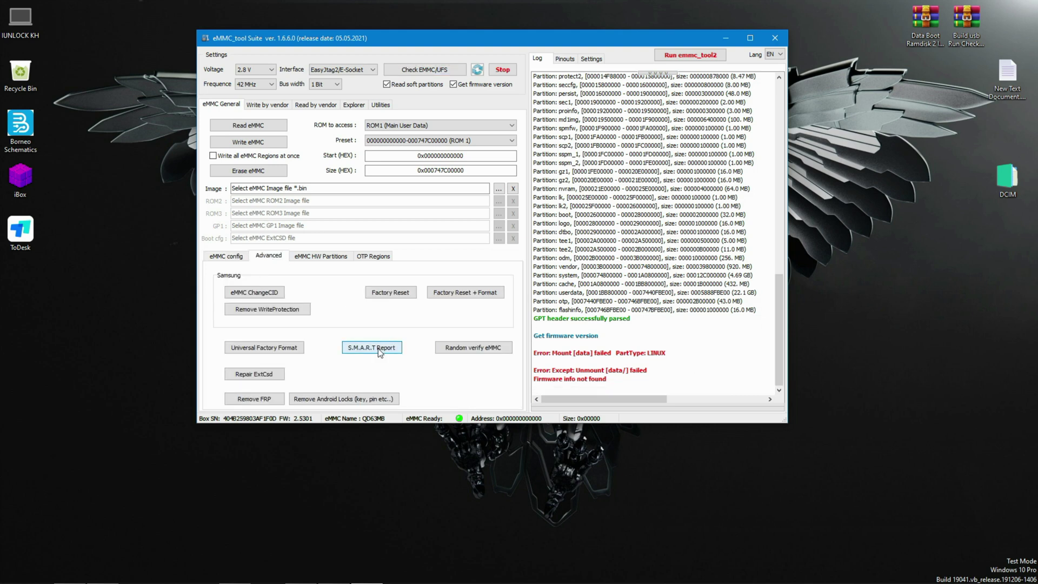
pyautogui.click(393, 348)
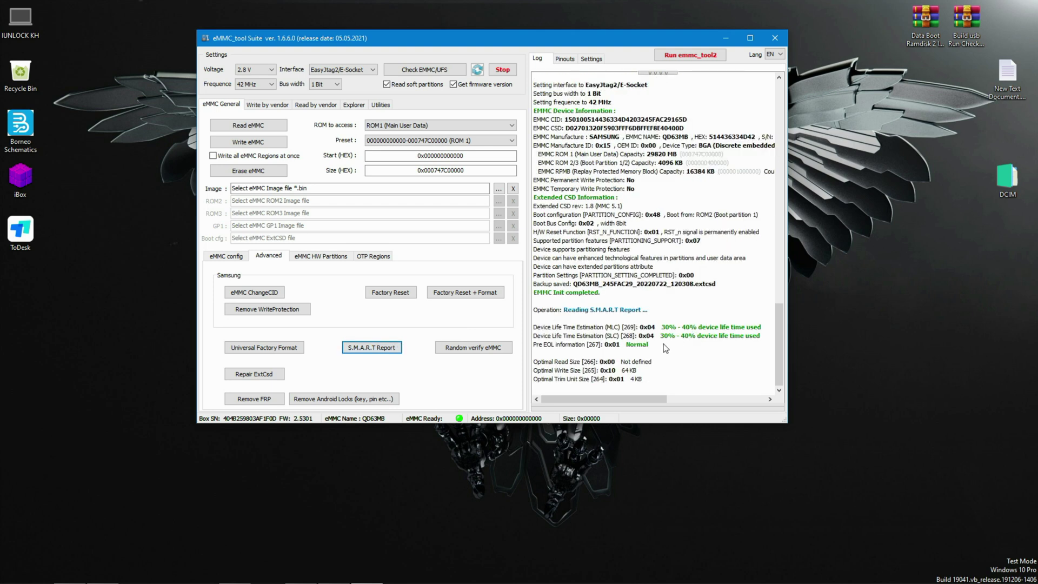
pyautogui.click(683, 337)
pyautogui.keyDown('shift'); pyautogui.click(680, 327); pyautogui.keyUp('shift')
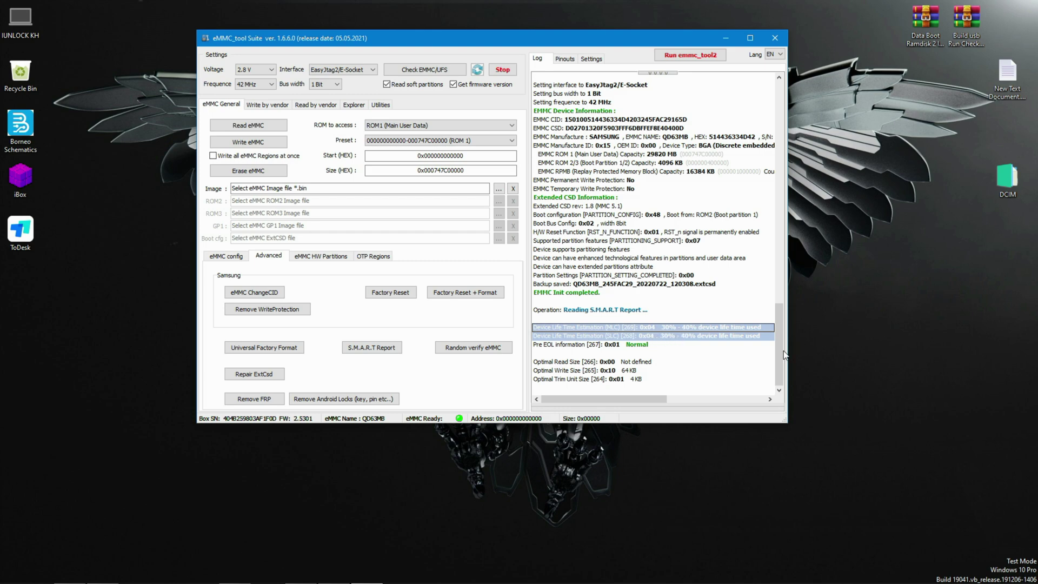
pyautogui.moveTo(779, 352); pyautogui.dragTo(797, 235)
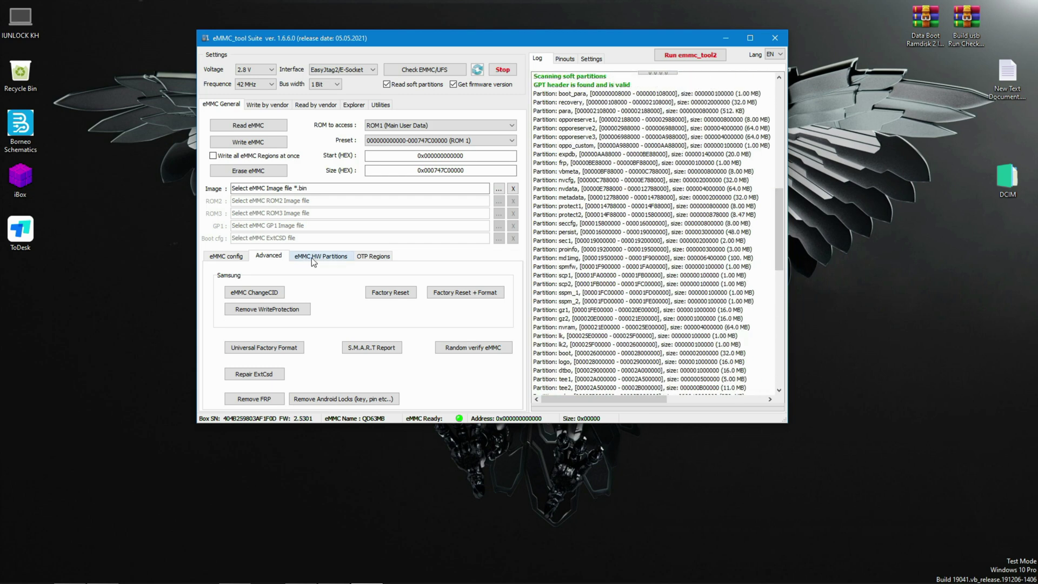
pyautogui.scroll(9, 661, 295)
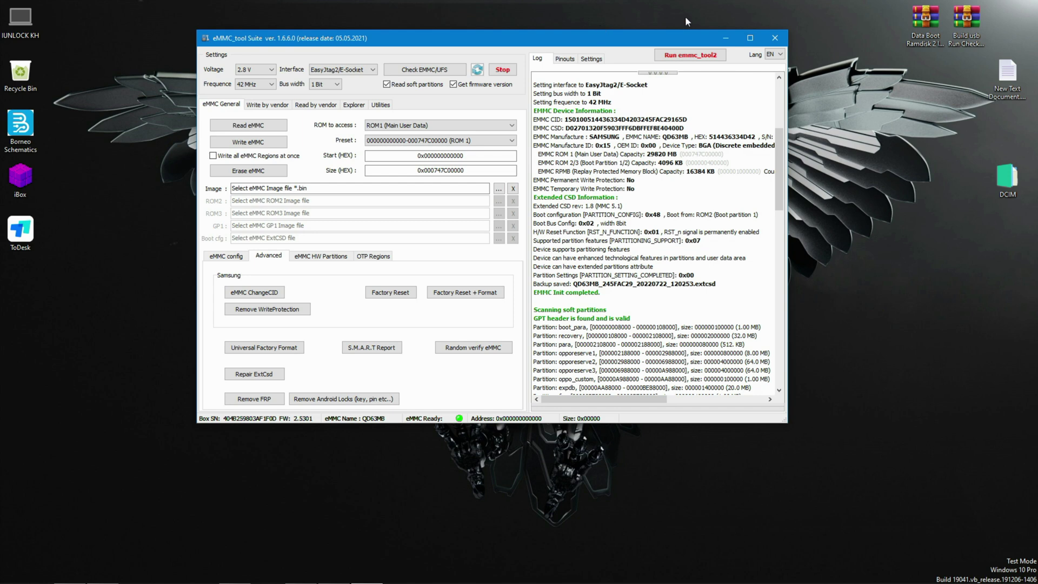
# Close the EasyJTAG eMMC tool and switch to UFI eMMC ToolBox.
pyautogui.click(774, 38)
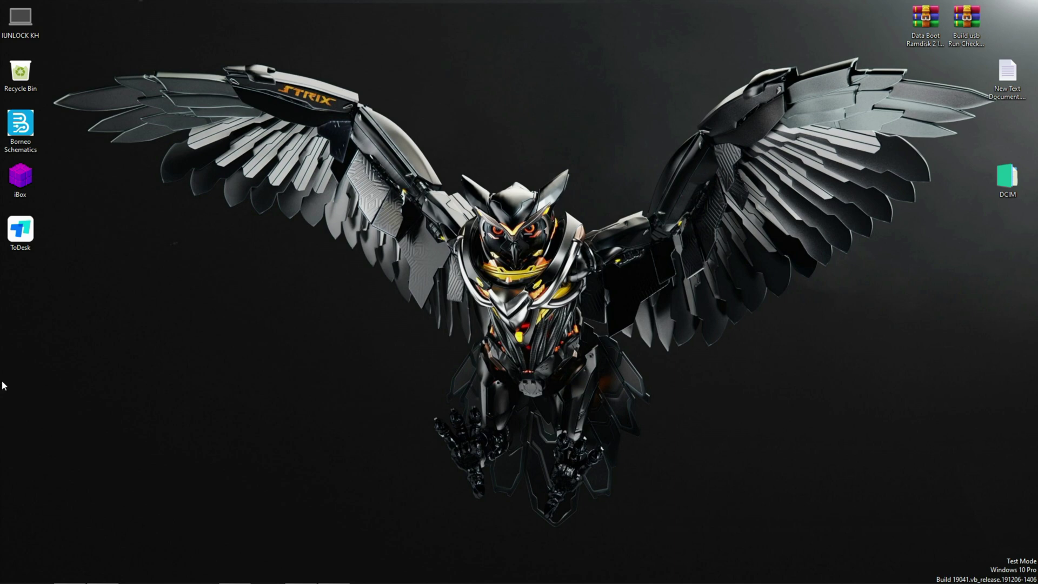
pyautogui.click(13, 572)
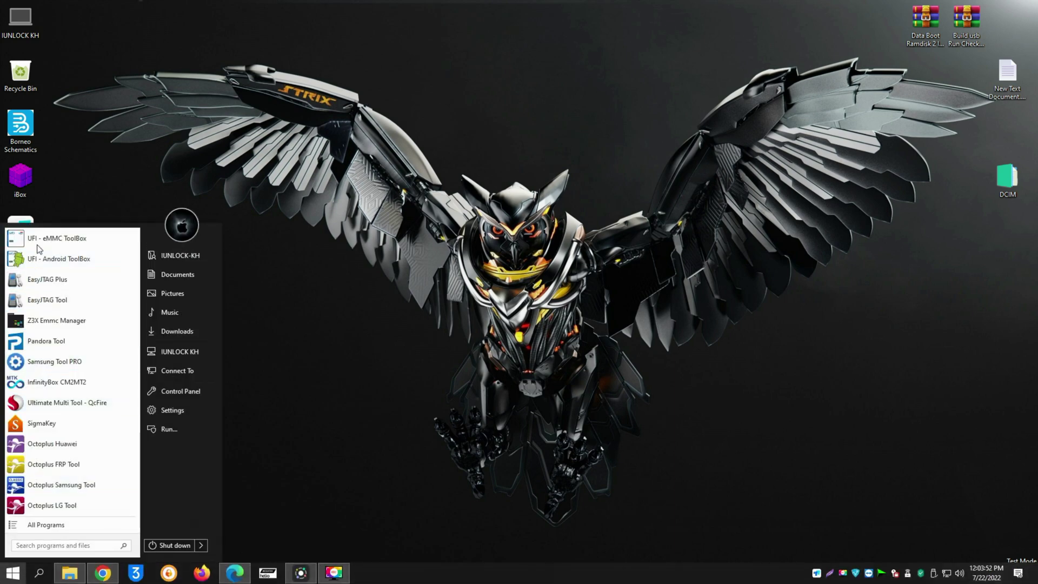
pyautogui.click(60, 238)
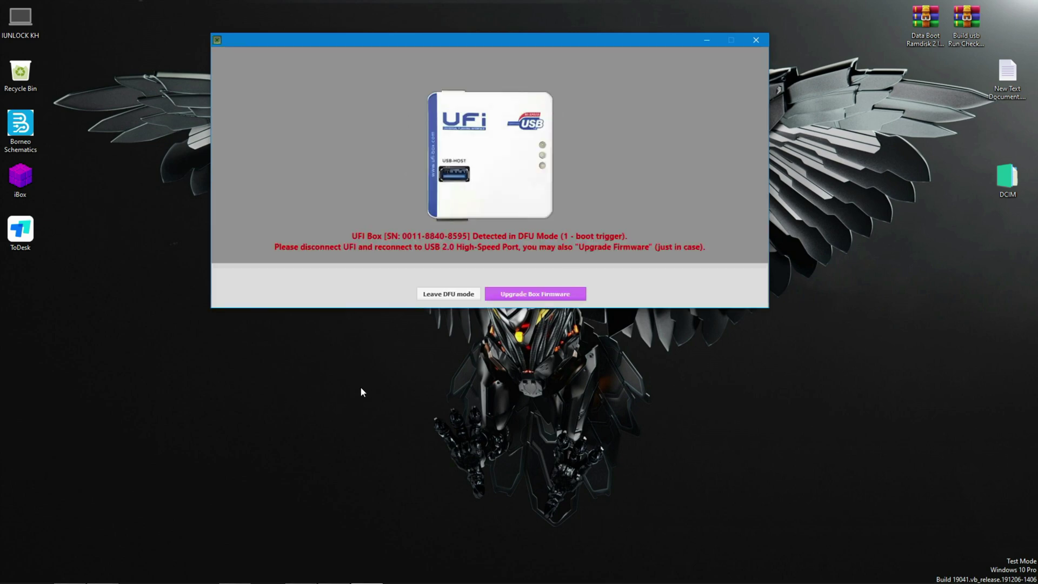
# Upgrade the UFI box firmware and accept the UFI\files\eMMC folder as the eMMC backup location.
pyautogui.click(551, 295)
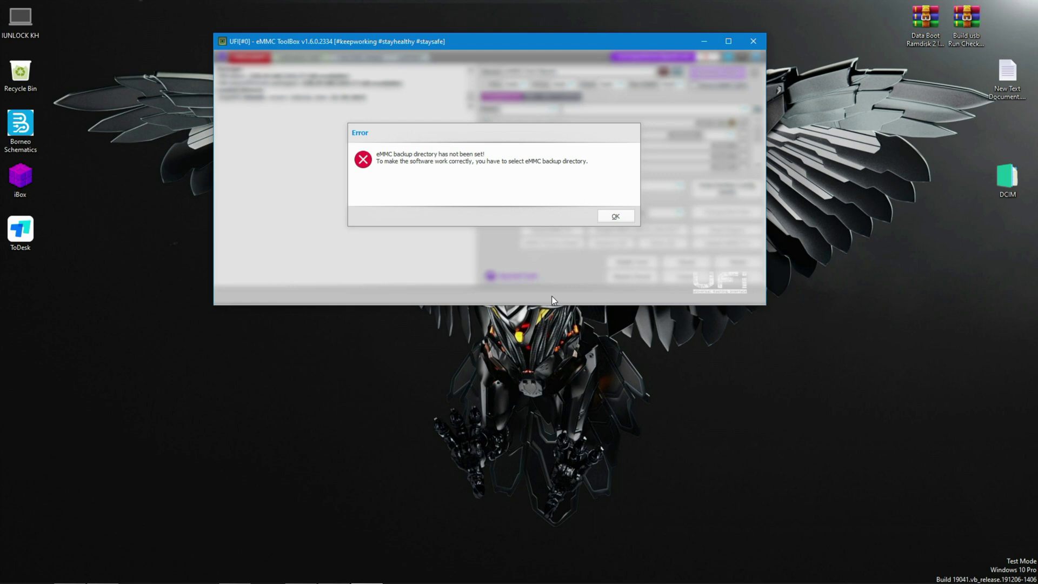
pyautogui.click(630, 218)
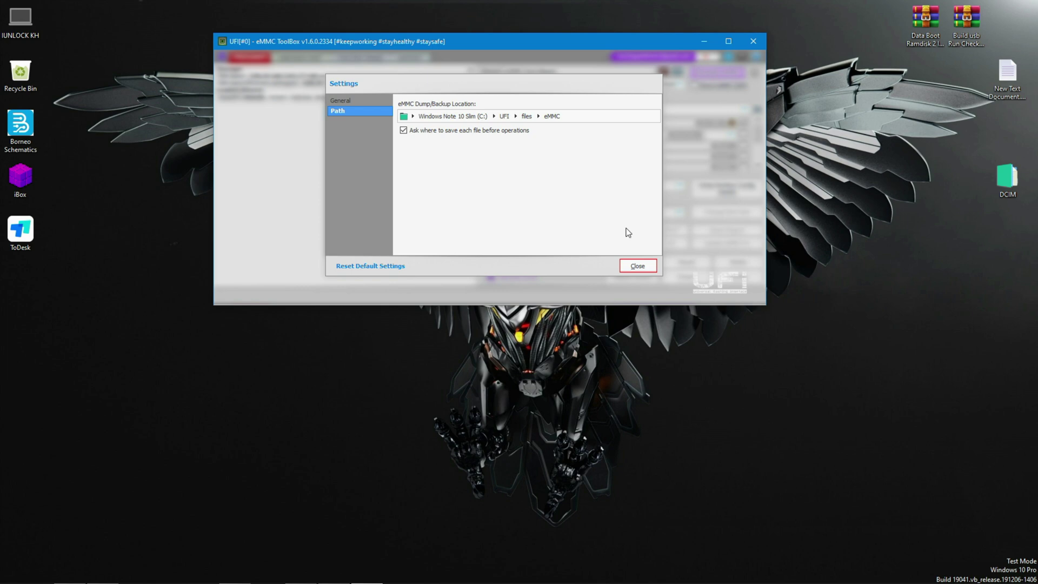
pyautogui.click(641, 265)
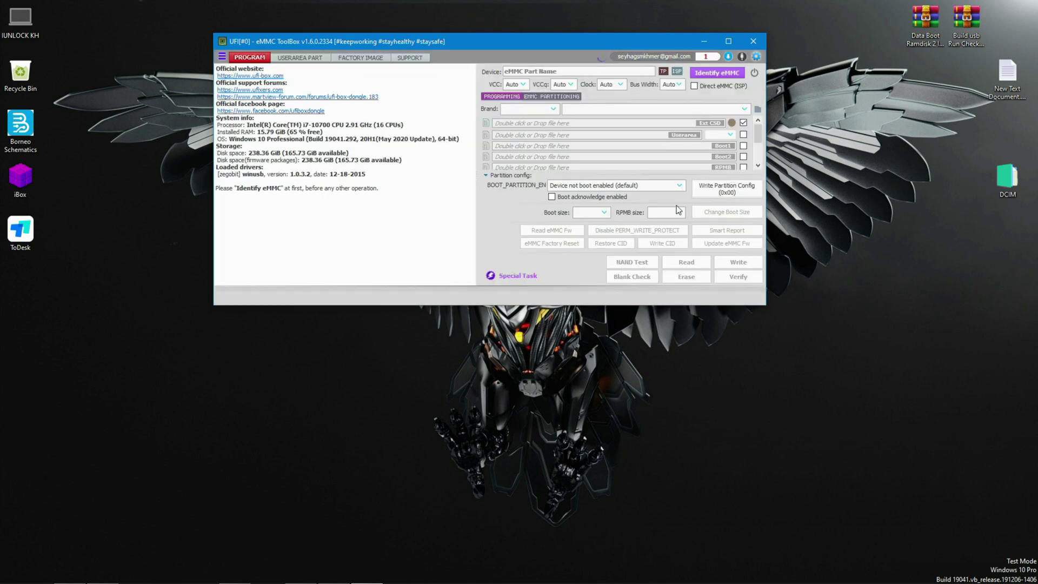
# Enable Direct eMMC (ISP), identify the connected eMMC, and highlight the phone model in the log.
pyautogui.click(694, 86)
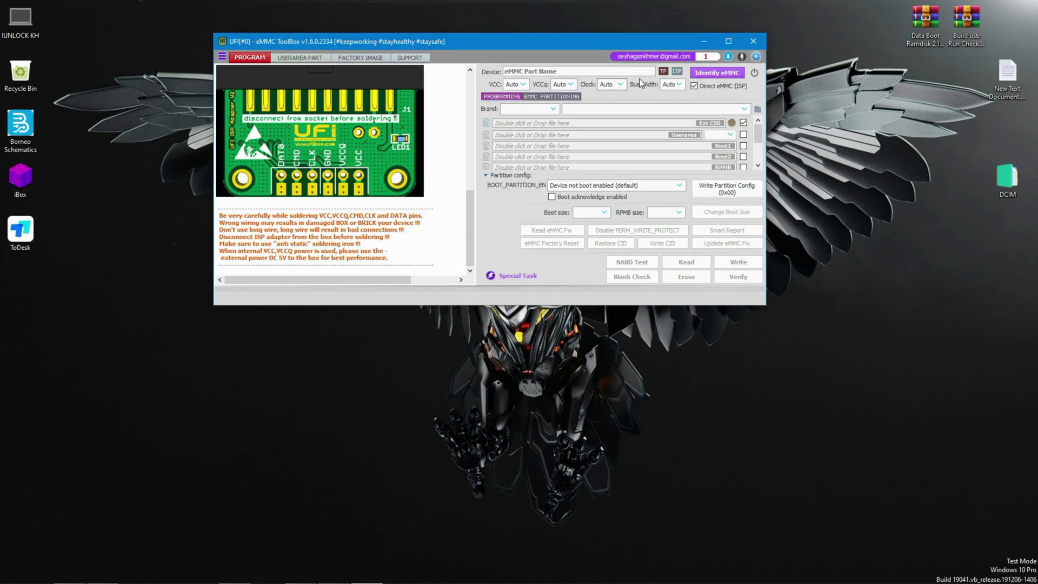
pyautogui.click(697, 73)
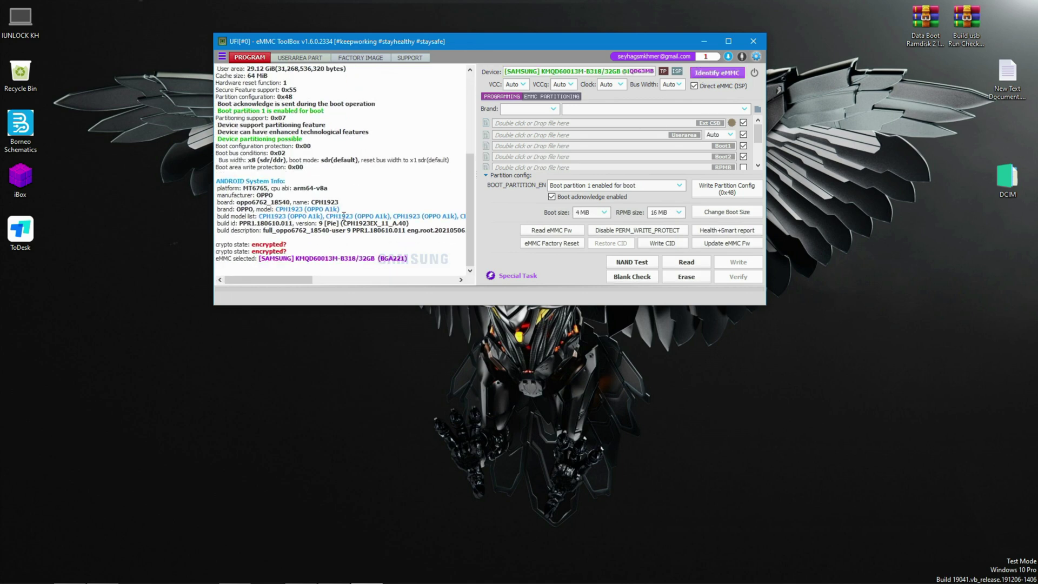
pyautogui.moveTo(342, 209); pyautogui.dragTo(331, 209)
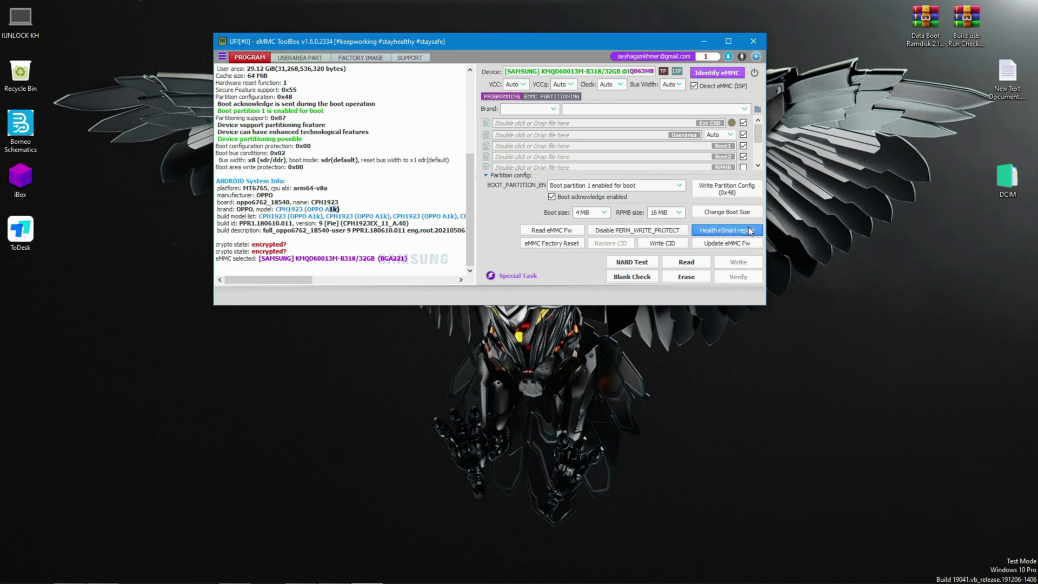
# Run the Health+Smart report and examine the SLC and MLC device lifetime estimations.
pyautogui.click(725, 212)
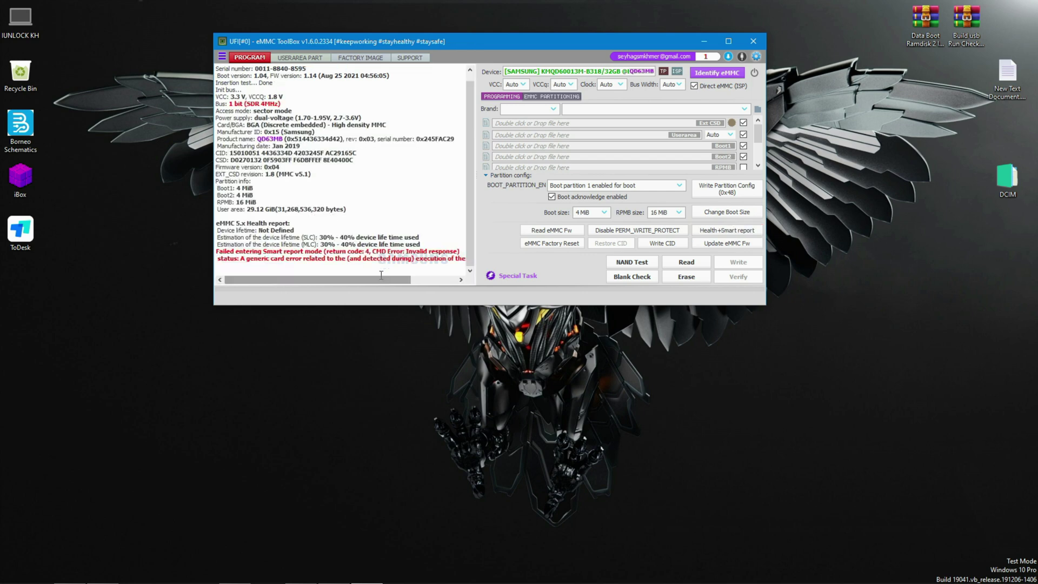
pyautogui.moveTo(421, 244); pyautogui.dragTo(320, 237)
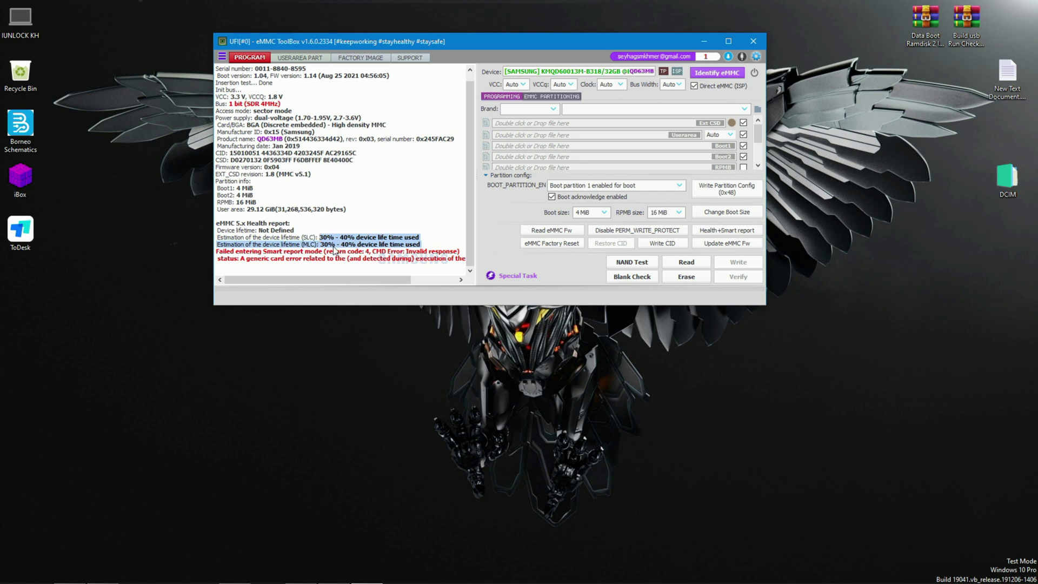
pyautogui.click(427, 222)
pyautogui.moveTo(421, 244); pyautogui.dragTo(215, 241)
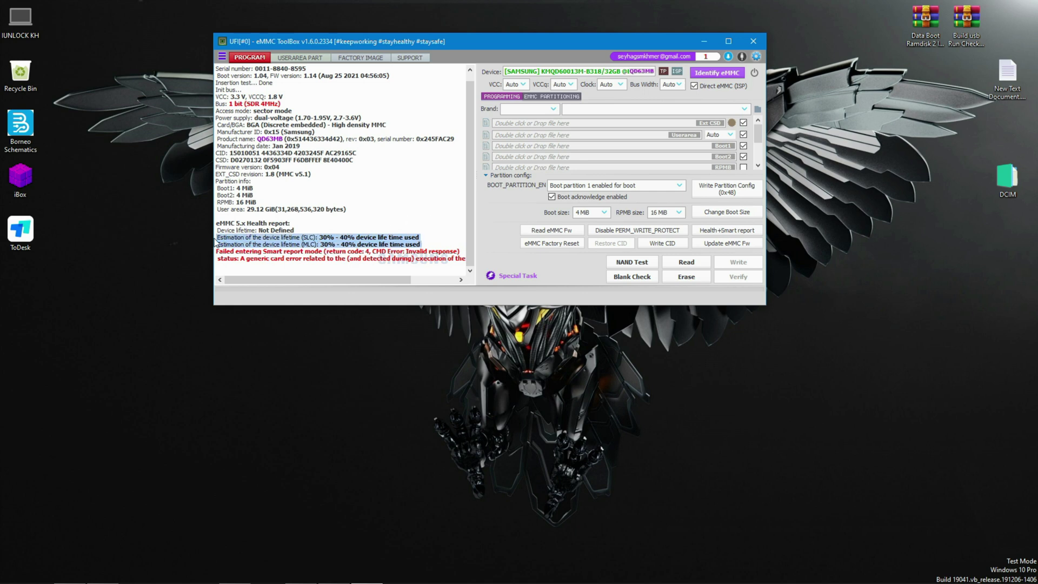
pyautogui.click(383, 218)
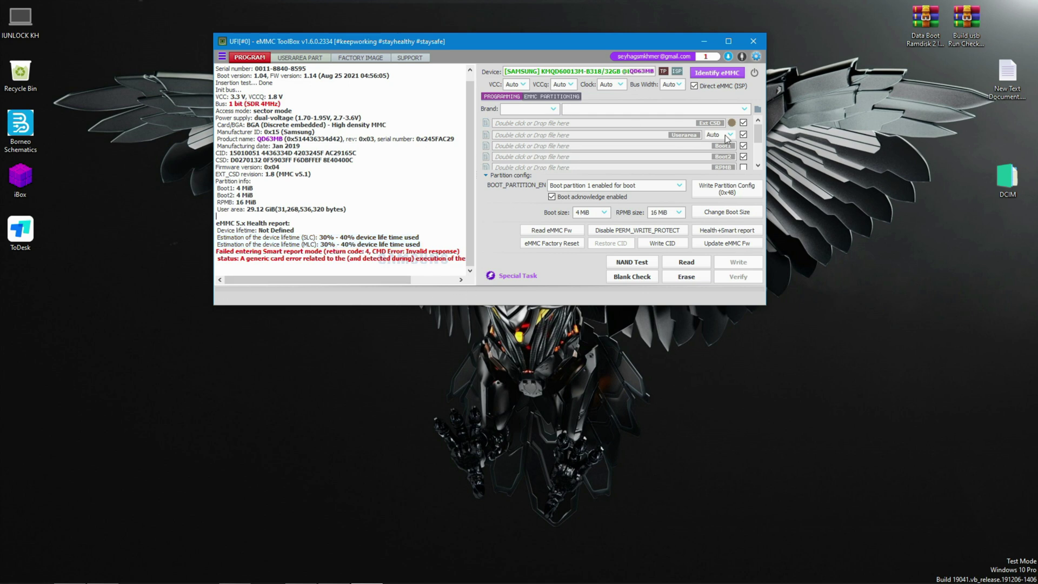
# Enable ENH for GP1 through GP4 in the eMMC partitioning settings.
pyautogui.click(539, 98)
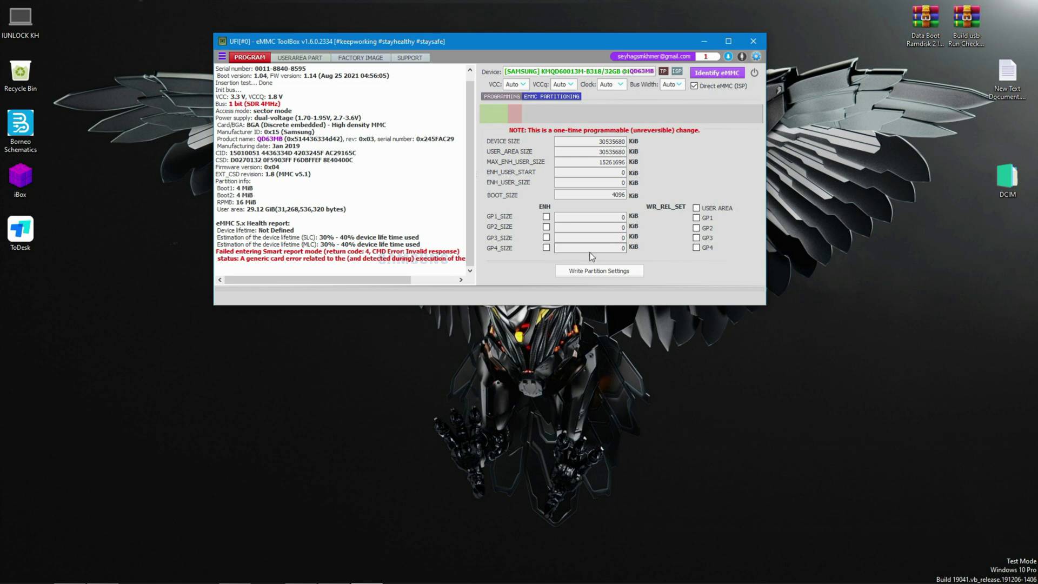
pyautogui.click(546, 247)
pyautogui.click(546, 238)
pyautogui.click(546, 216)
pyautogui.click(546, 227)
# Enable WR_REL_SET for the user area and GP1 through GP4, write the partition settings, and review the write log.
pyautogui.click(696, 247)
pyautogui.click(696, 238)
pyautogui.click(696, 228)
pyautogui.click(696, 217)
pyautogui.click(696, 208)
pyautogui.click(603, 273)
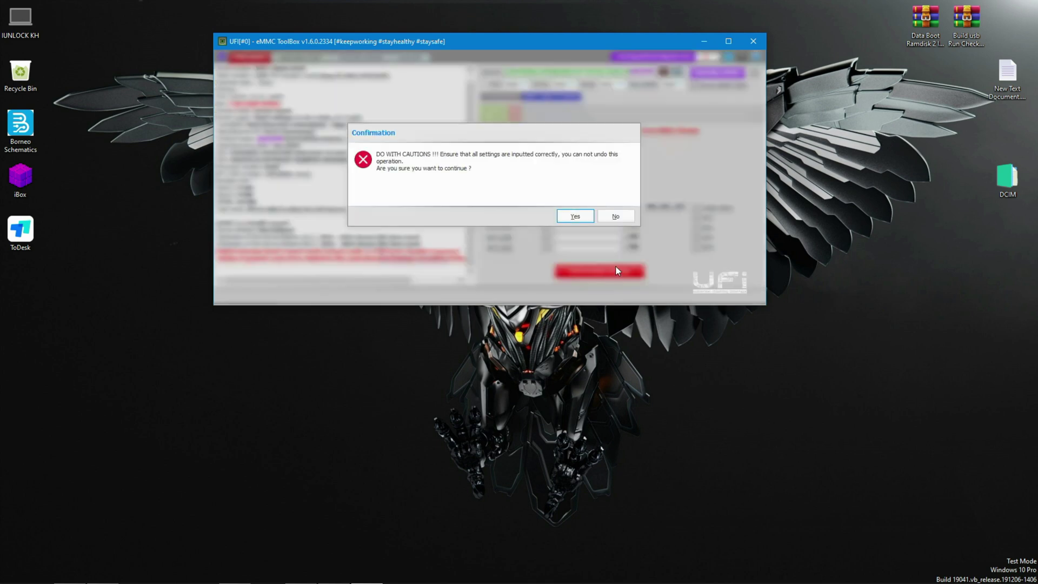
pyautogui.click(575, 216)
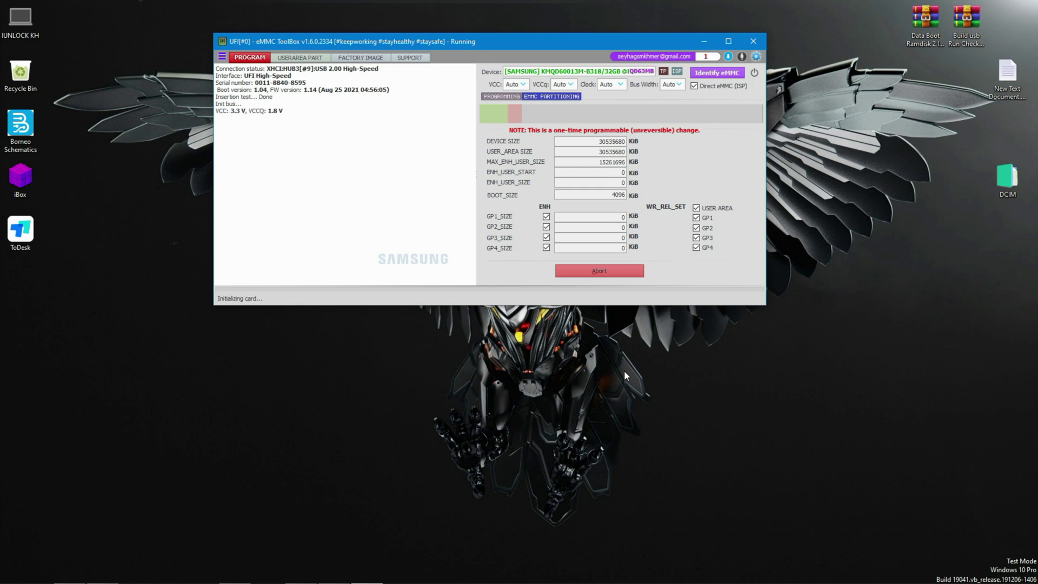
pyautogui.moveTo(343, 259); pyautogui.dragTo(201, 241)
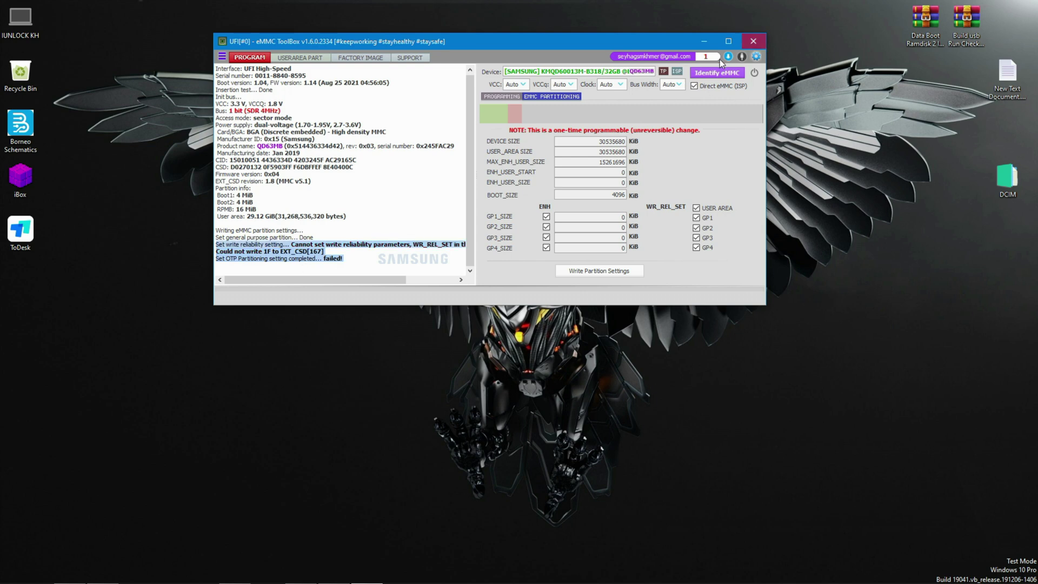
# Identify the eMMC again after the partition write, refreshing the desktop while it is read.
pyautogui.click(712, 73)
pyautogui.rightClick(844, 131)
pyautogui.click(864, 162)
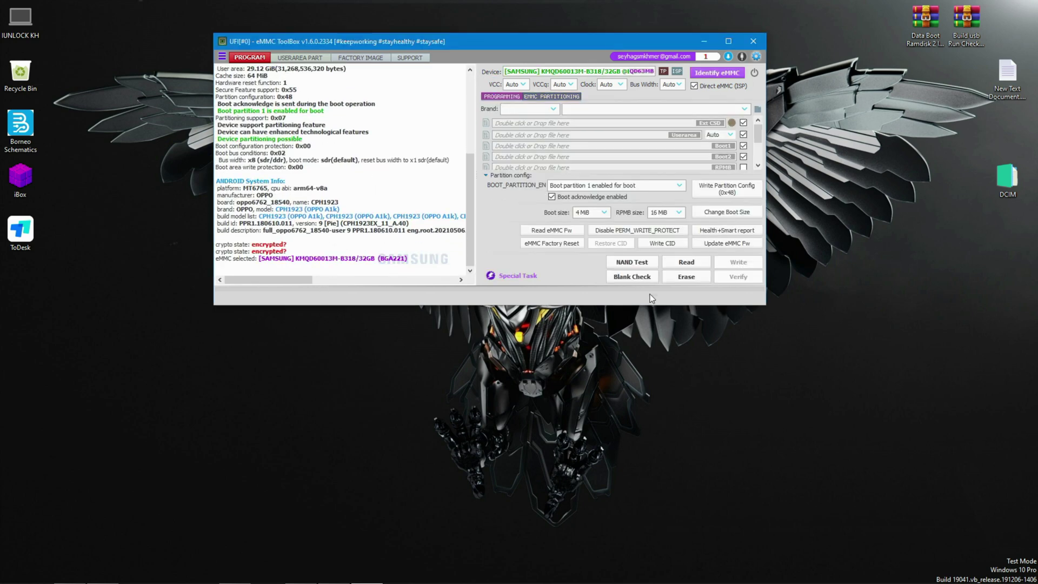
pyautogui.rightClick(886, 193)
pyautogui.click(919, 220)
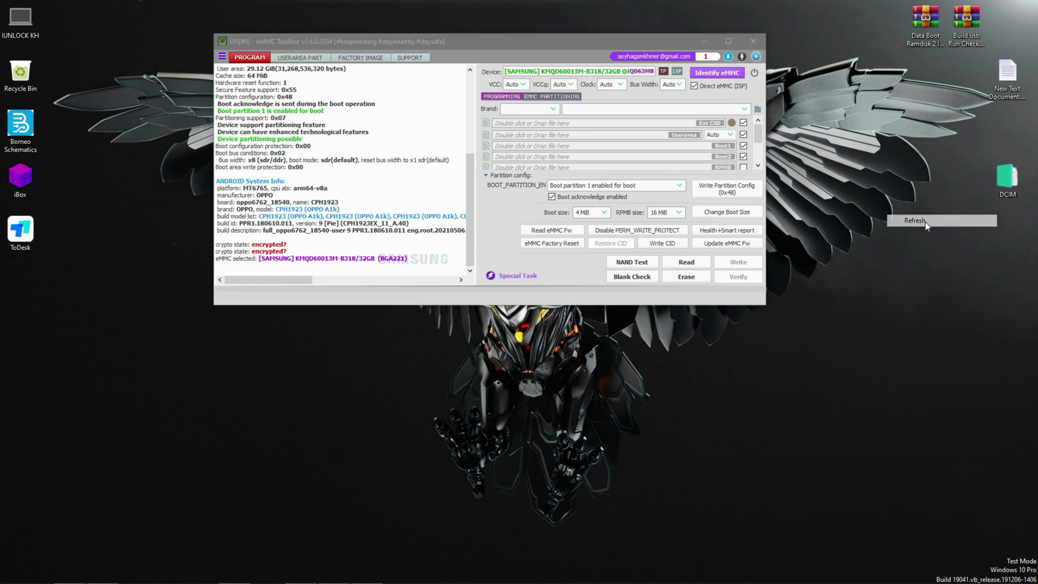
# Read the eMMC firmware to a dump file and open its folder, moving the folder and tool windows apart.
pyautogui.click(543, 231)
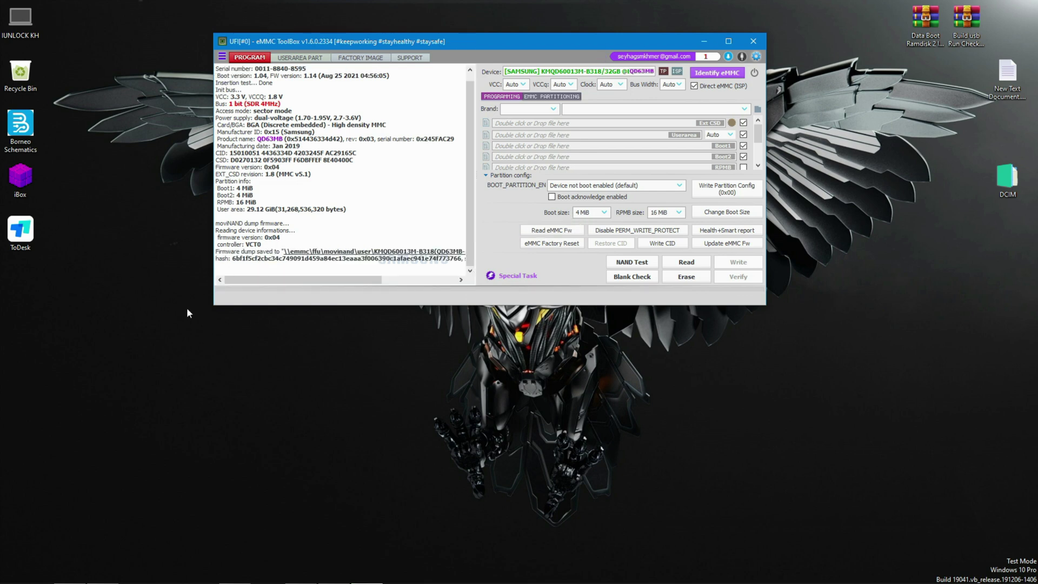
pyautogui.click(403, 253)
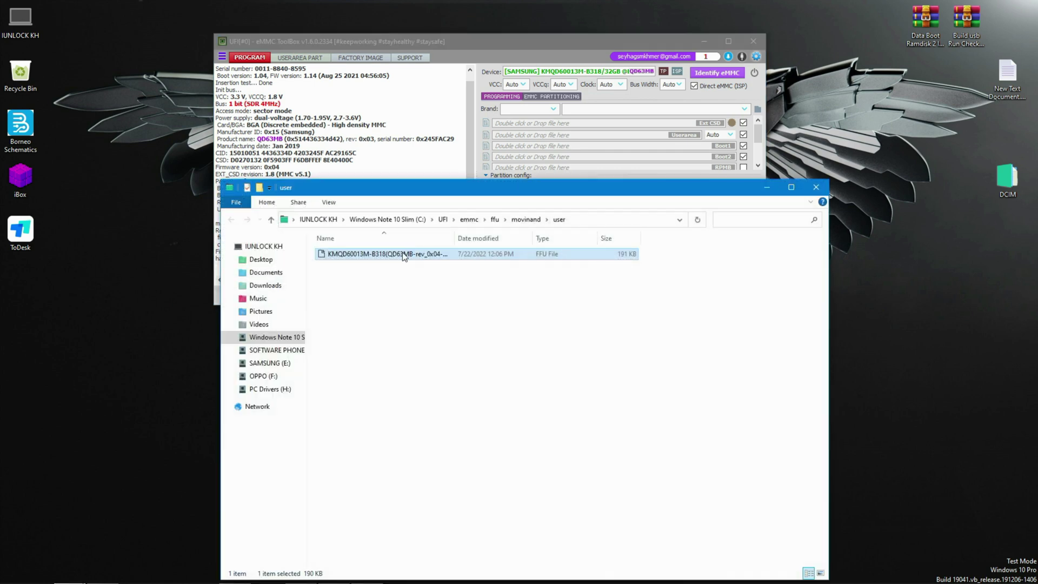
pyautogui.moveTo(482, 202); pyautogui.dragTo(610, 253)
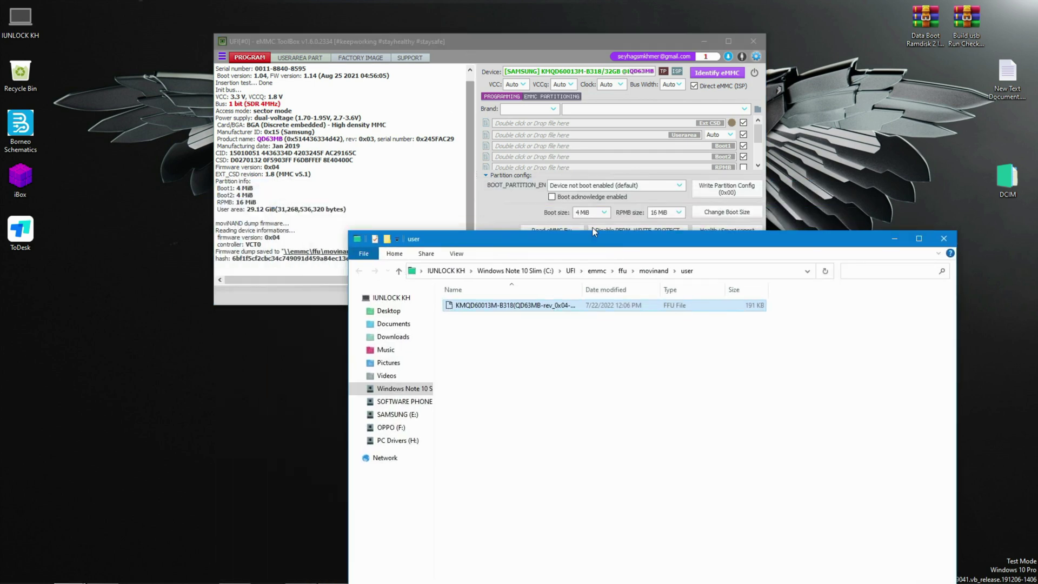
pyautogui.moveTo(545, 37); pyautogui.dragTo(408, 41)
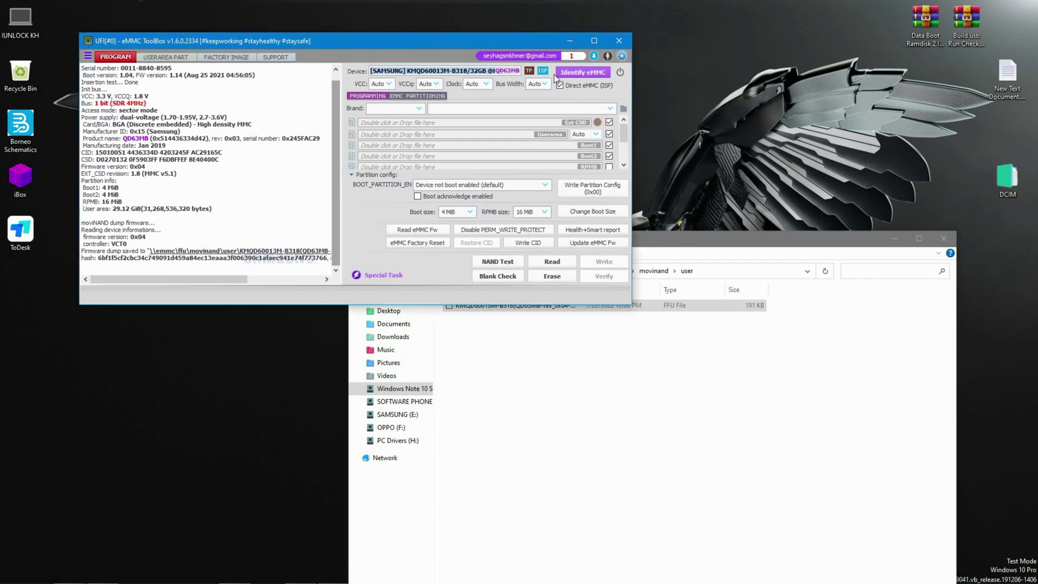
# Identify the eMMC again, arrange the dump folder beside the tool, and widen the Name column to show the full file name.
pyautogui.rightClick(700, 44)
pyautogui.click(719, 78)
pyautogui.moveTo(693, 245); pyautogui.dragTo(730, 236)
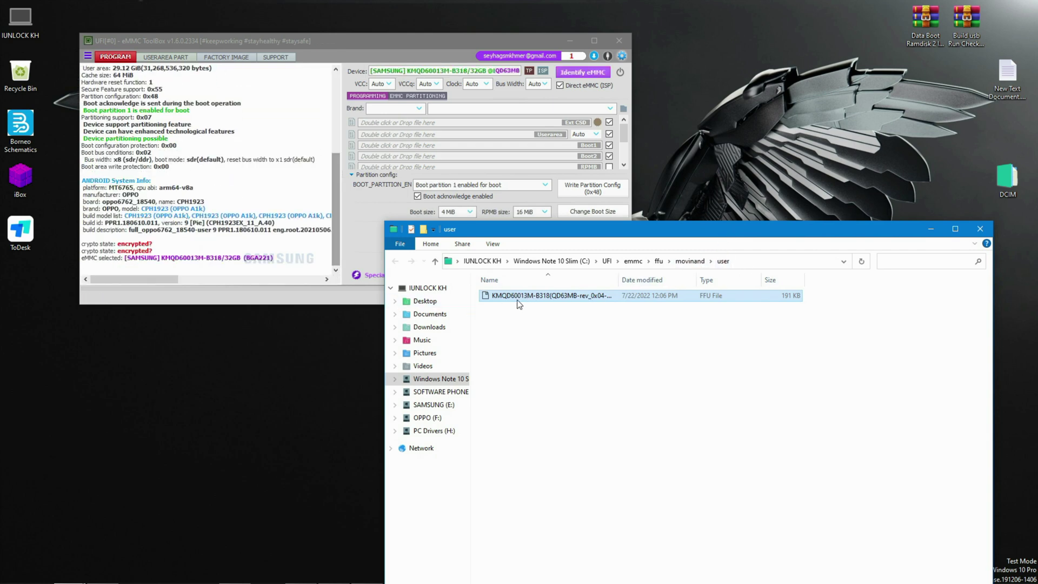
pyautogui.moveTo(501, 45); pyautogui.dragTo(458, 38)
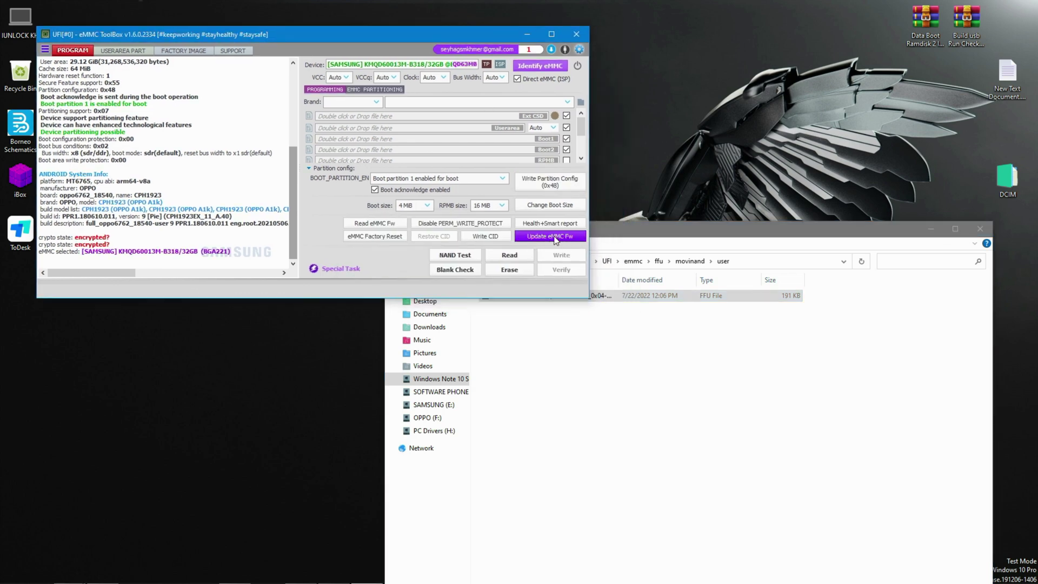
pyautogui.moveTo(650, 236); pyautogui.dragTo(711, 266)
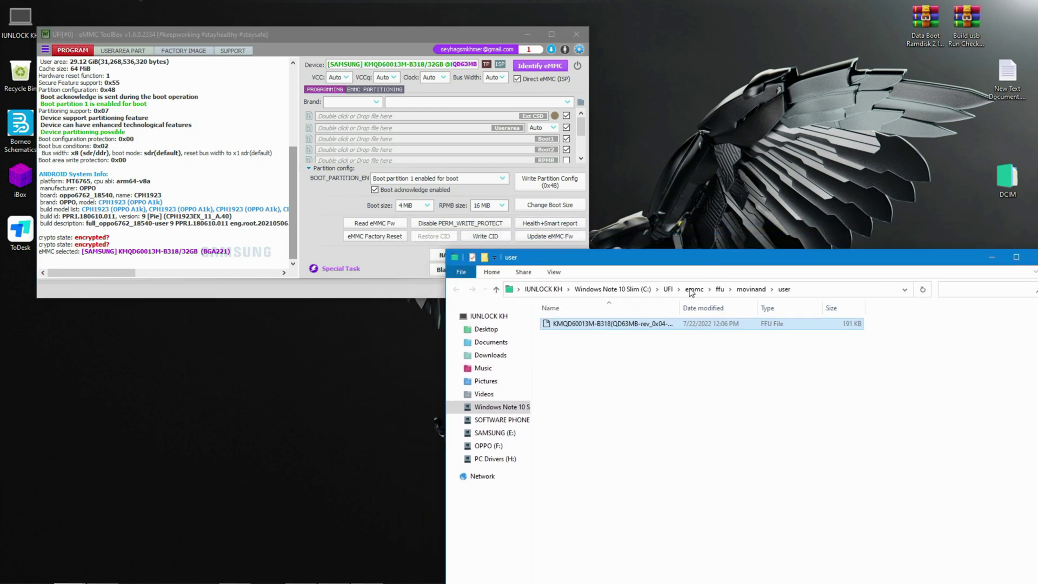
pyautogui.moveTo(683, 305); pyautogui.dragTo(787, 302)
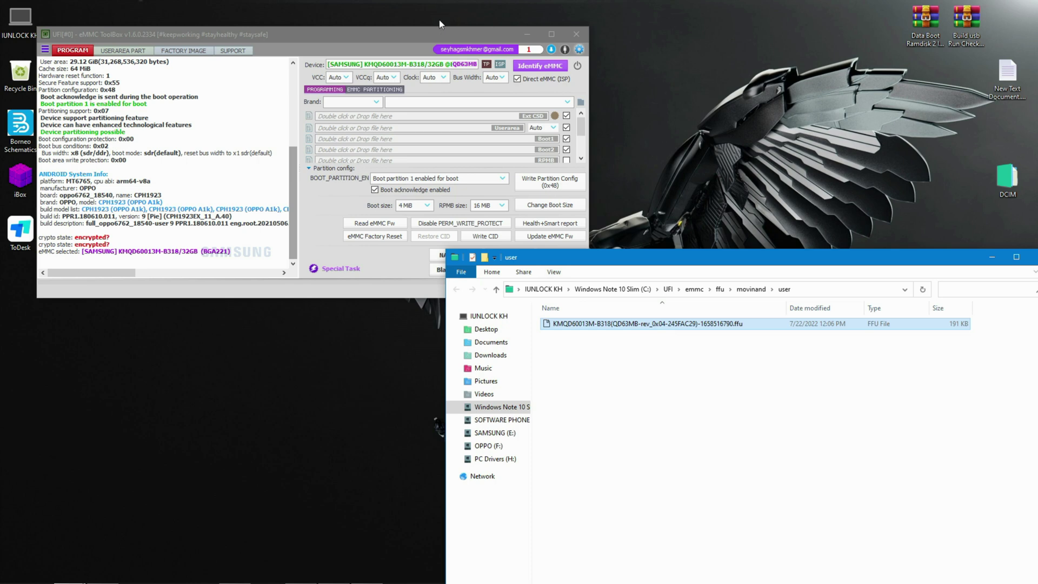
pyautogui.moveTo(443, 36); pyautogui.dragTo(430, 30)
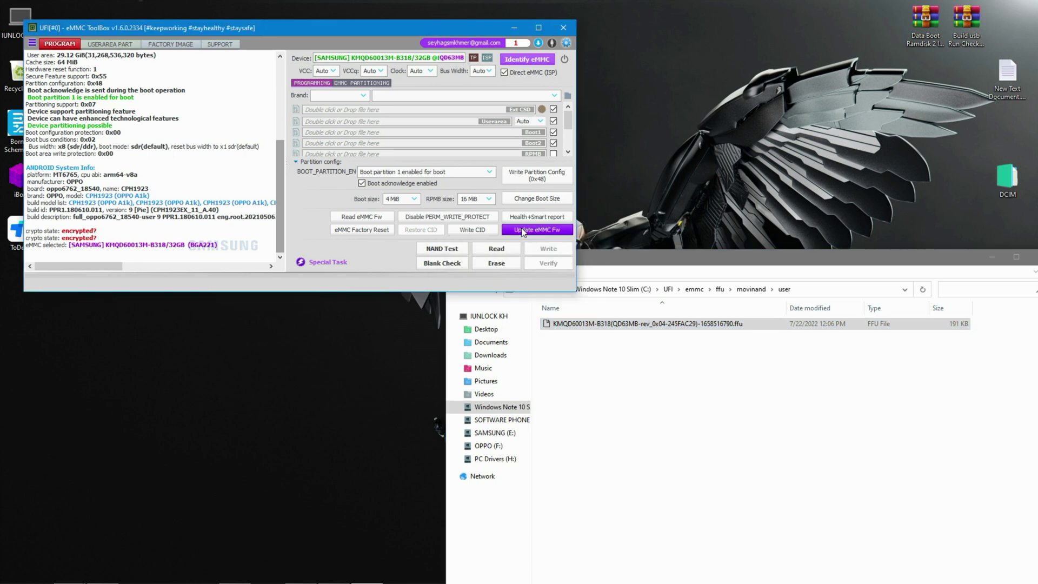
# Start the eMMC firmware update and select the dumped KMQD60013M-B318 FFU file from the movinand user folder.
pyautogui.click(518, 232)
pyautogui.click(397, 206)
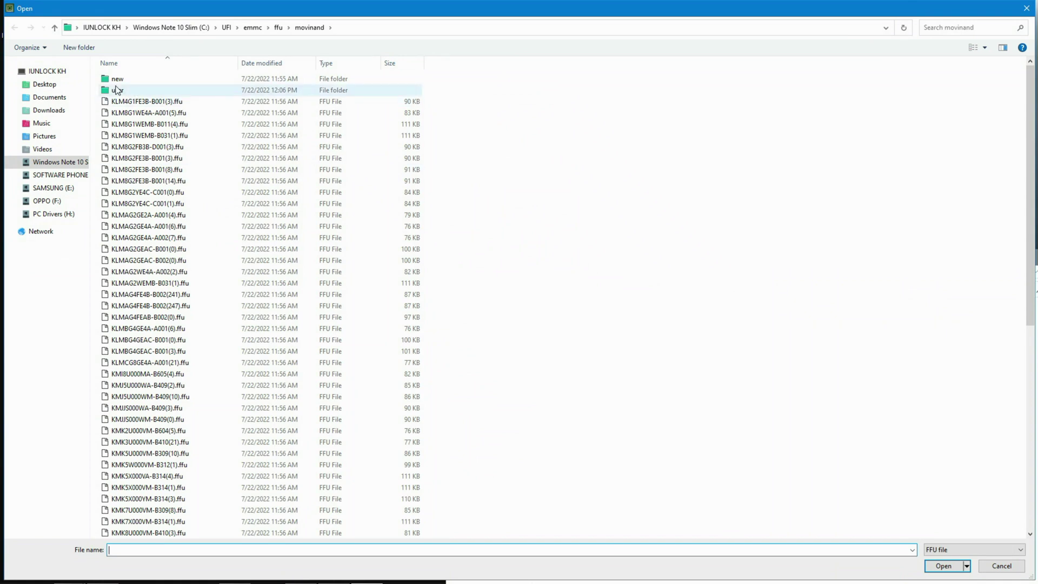
pyautogui.doubleClick(122, 81)
pyautogui.click(14, 27)
pyautogui.doubleClick(111, 90)
pyautogui.click(169, 82)
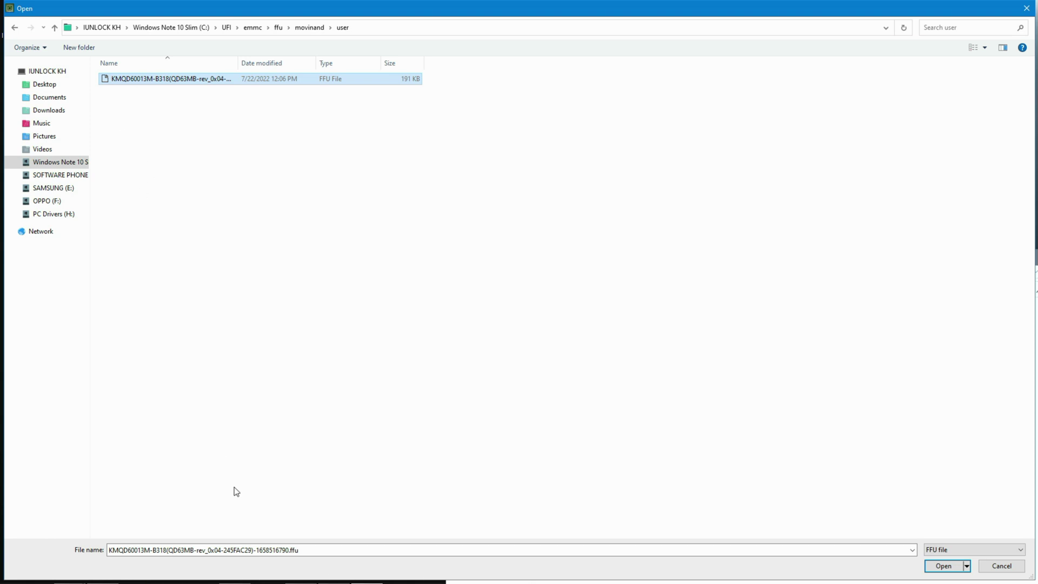
# Bring the dump folder window over the file picker to compare the file names, and reselect the dumped FFU file.
pyautogui.press('super')
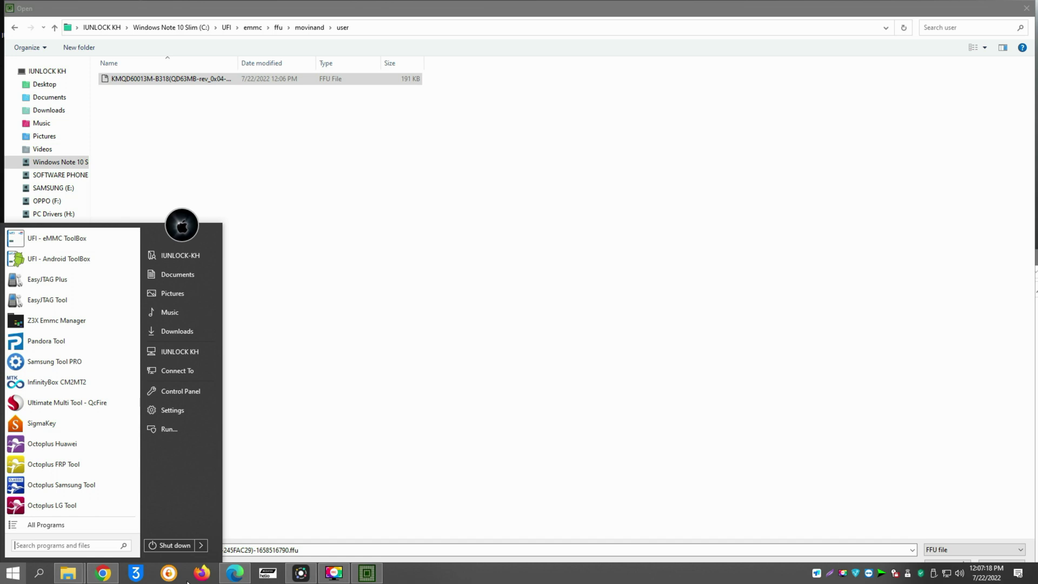
pyautogui.click(80, 579)
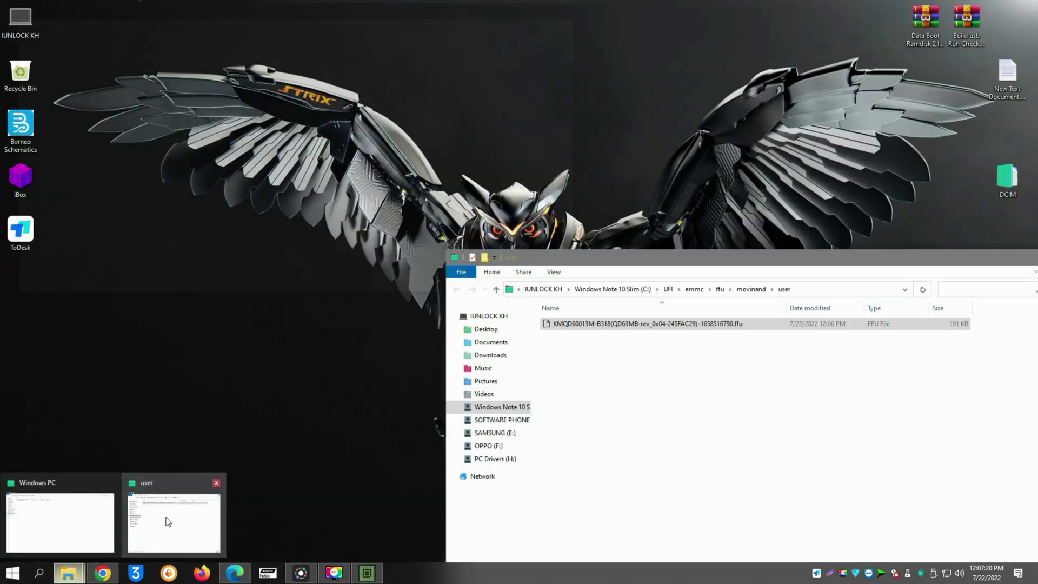
pyautogui.click(167, 520)
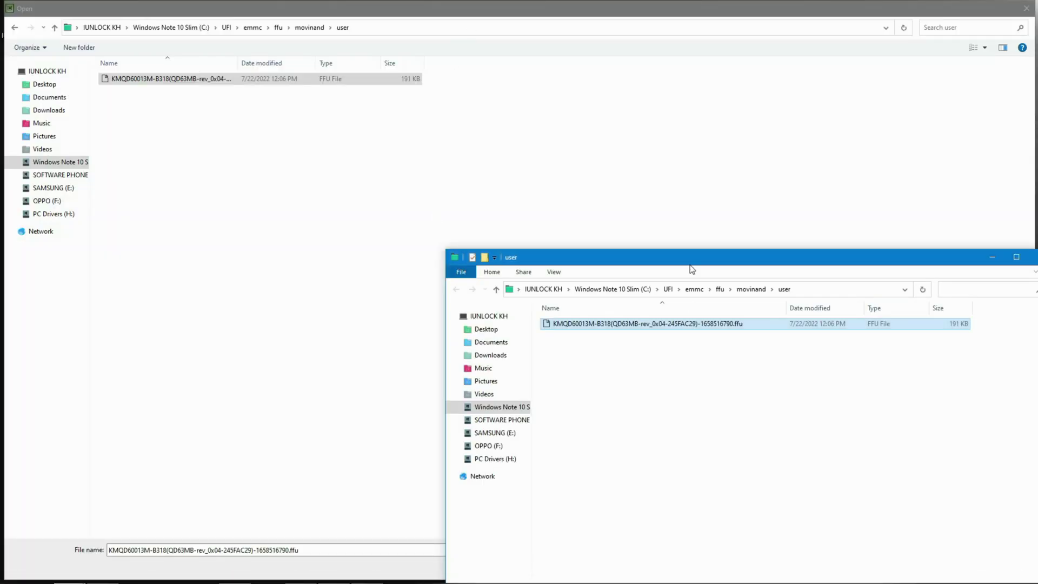
pyautogui.moveTo(694, 256); pyautogui.dragTo(635, 91)
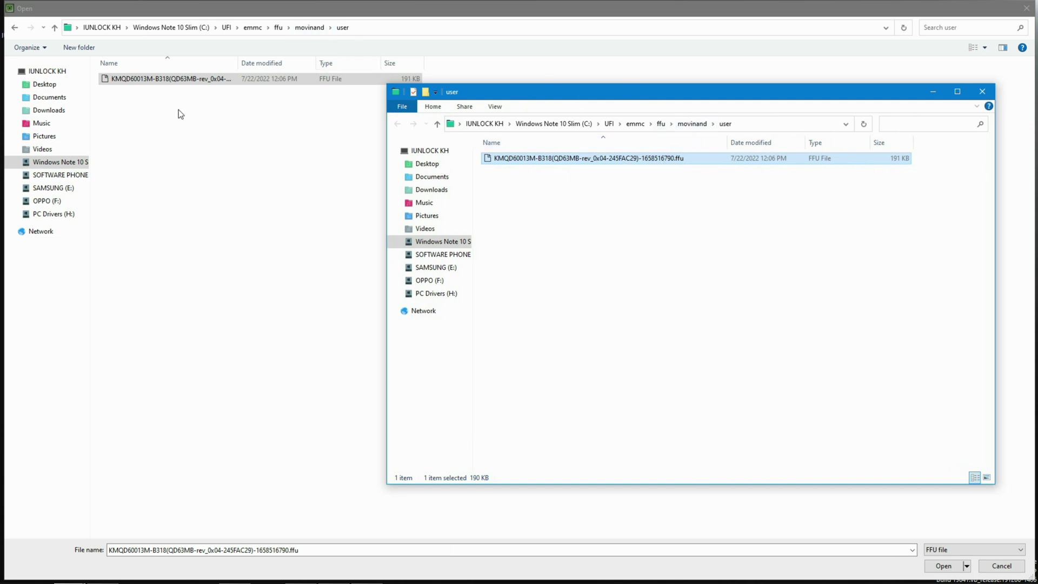
pyautogui.click(207, 85)
pyautogui.click(174, 86)
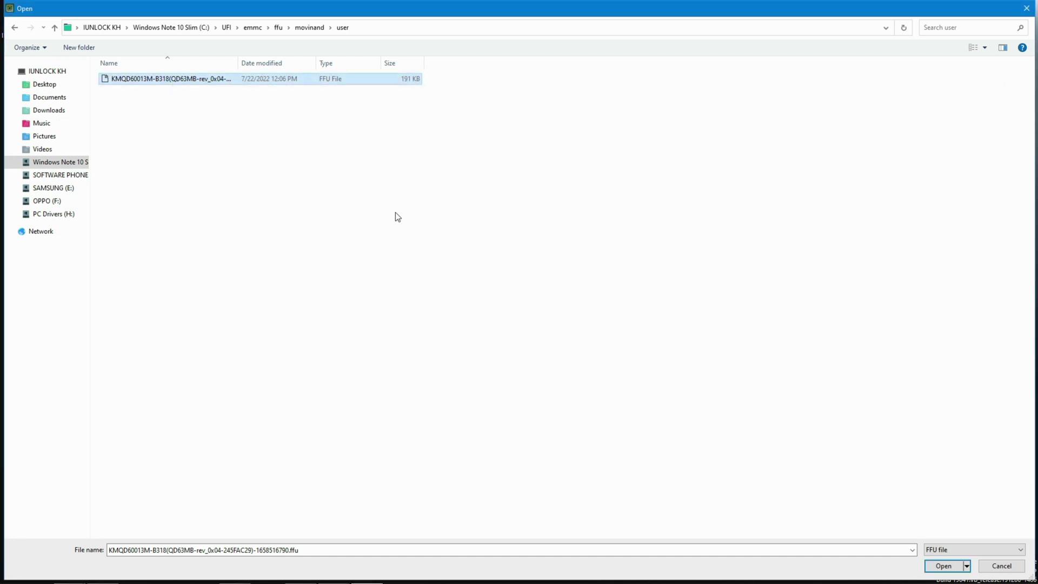
# Flash the selected FFU file to the eMMC, accept the data-erase warning, and check the firmware update result in the log.
pyautogui.click(944, 565)
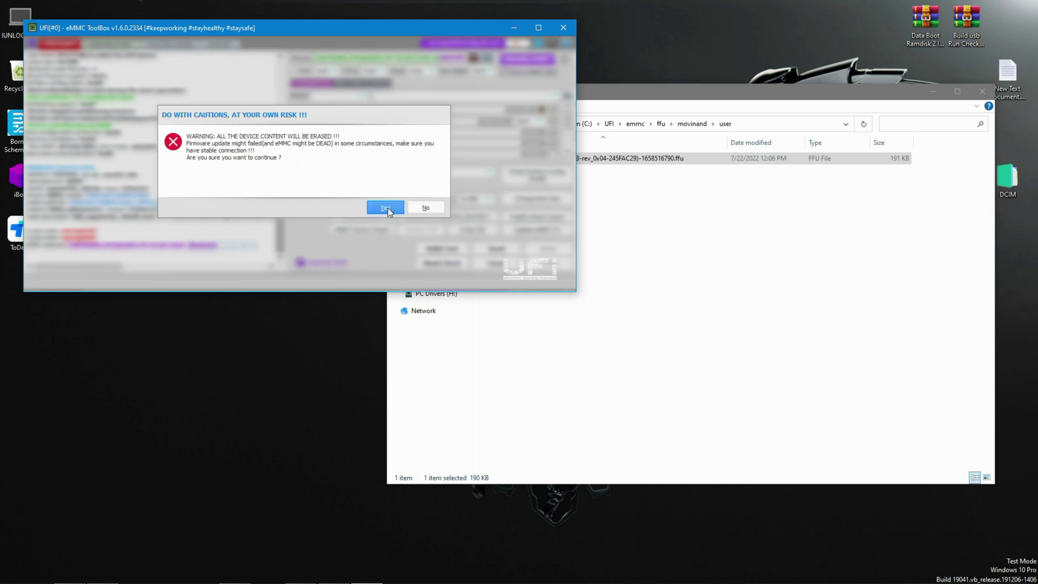
pyautogui.click(385, 208)
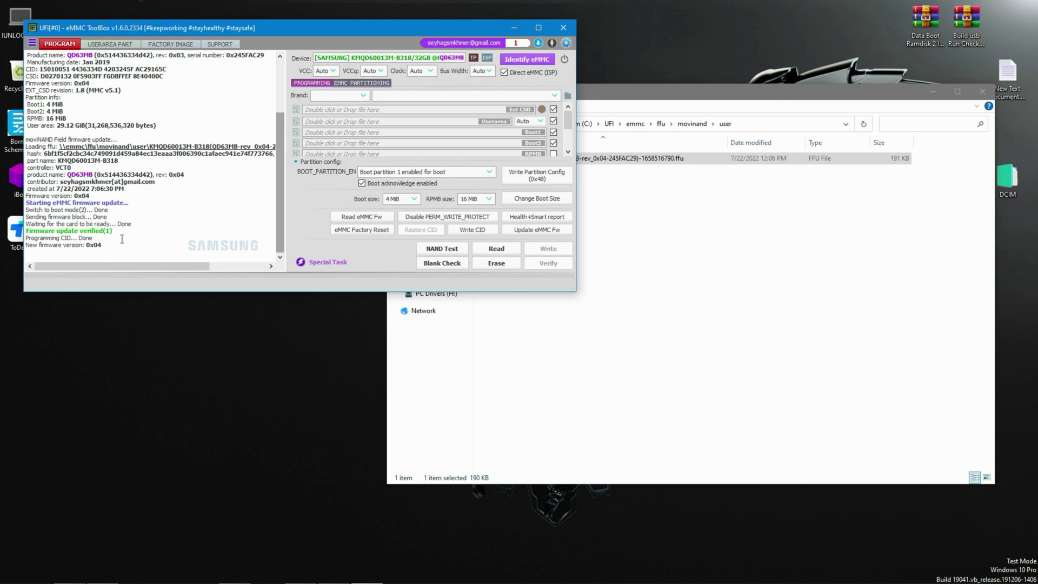
pyautogui.moveTo(118, 233); pyautogui.dragTo(24, 230)
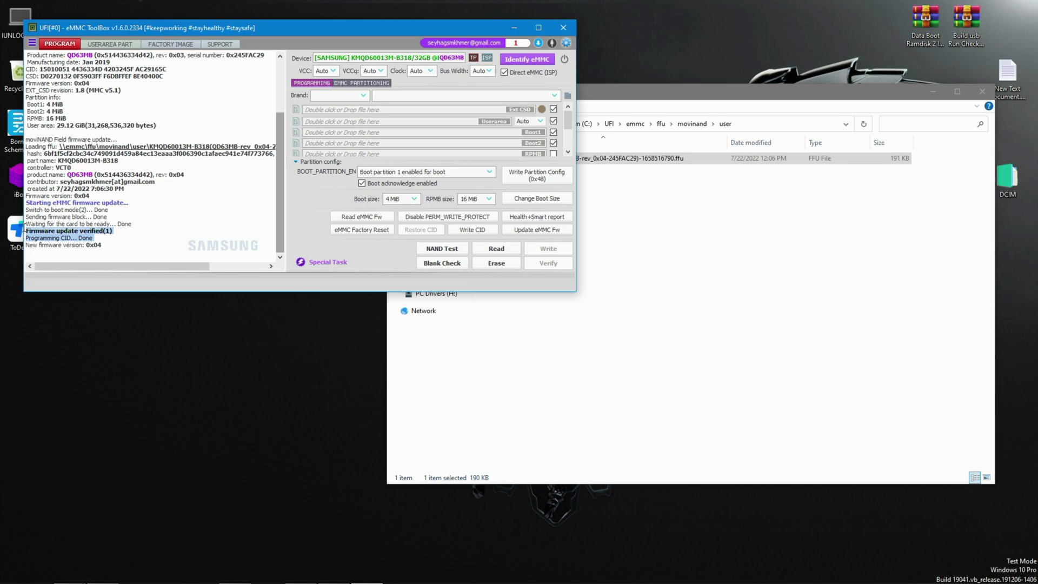
pyautogui.click(105, 243)
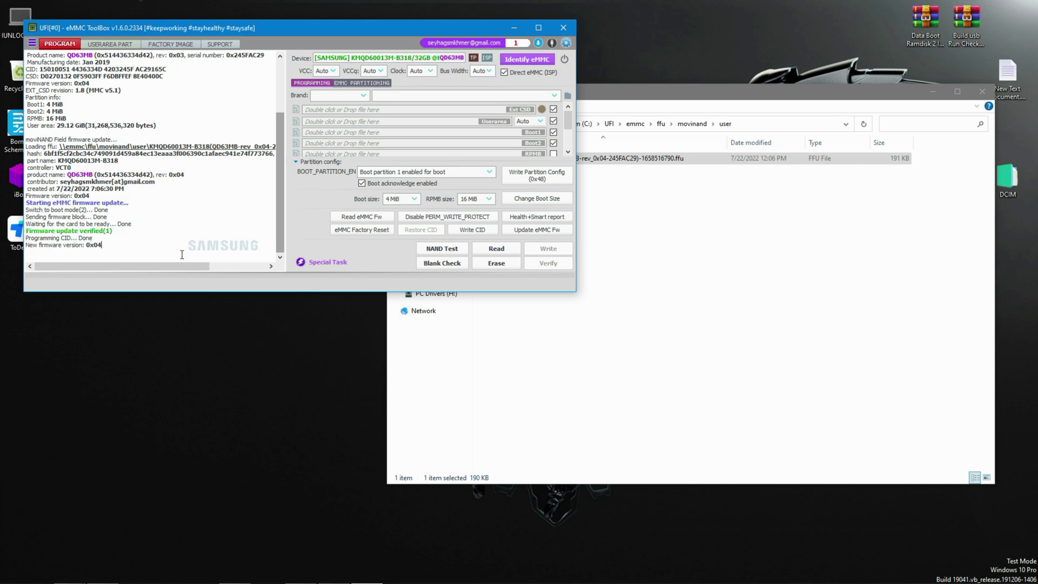
# Identify the eMMC again and review its firmware version and partition details in the log.
pyautogui.click(529, 60)
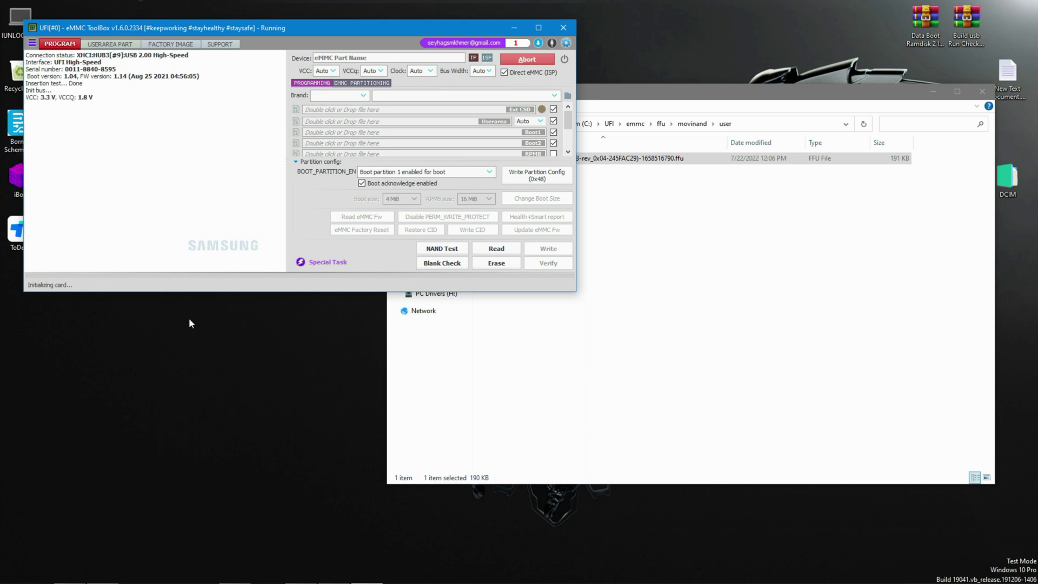
pyautogui.moveTo(128, 260); pyautogui.dragTo(47, 168)
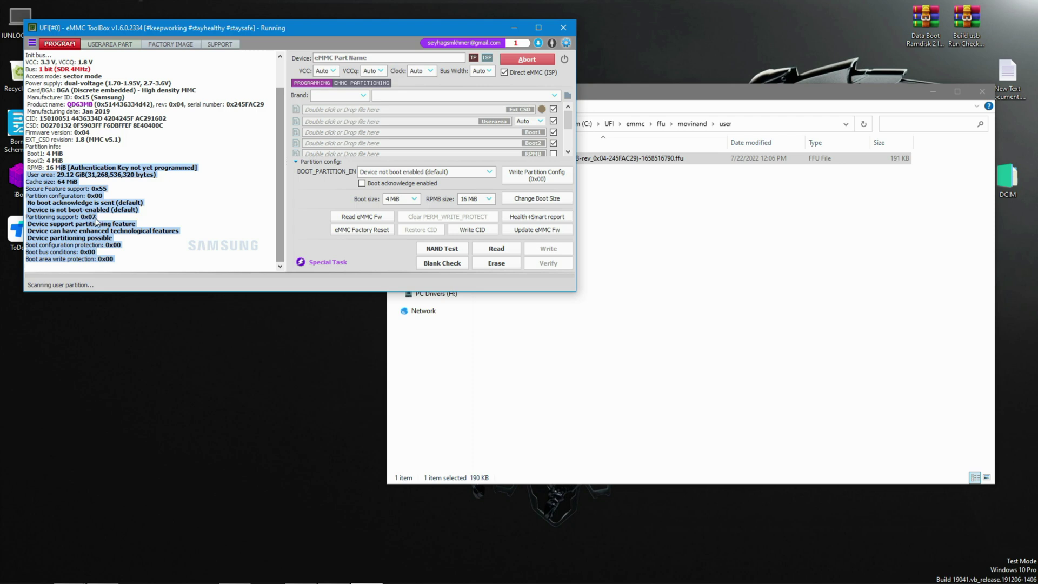
pyautogui.click(169, 263)
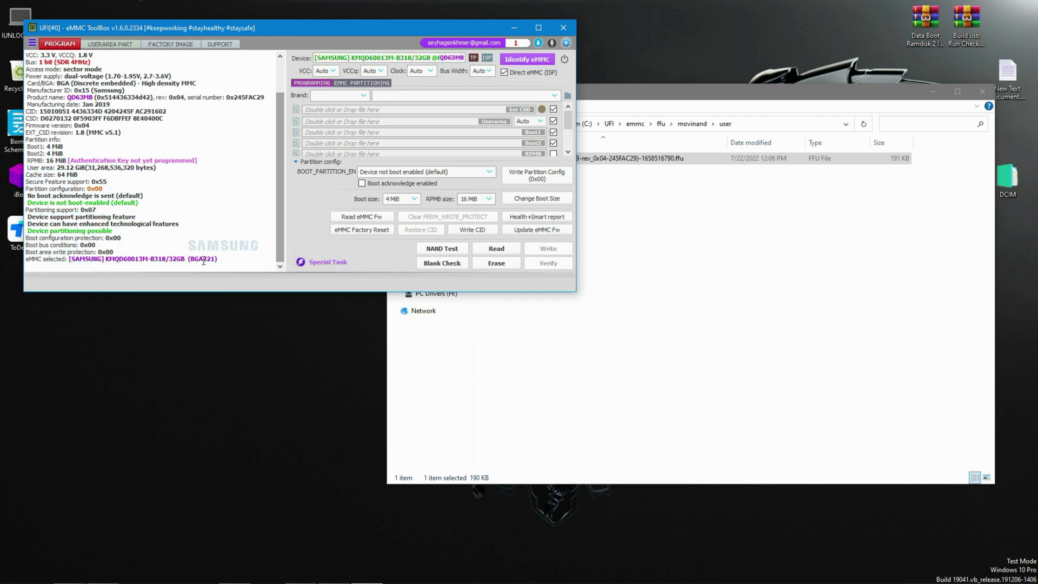
pyautogui.moveTo(230, 258); pyautogui.dragTo(195, 197)
pyautogui.click(195, 198)
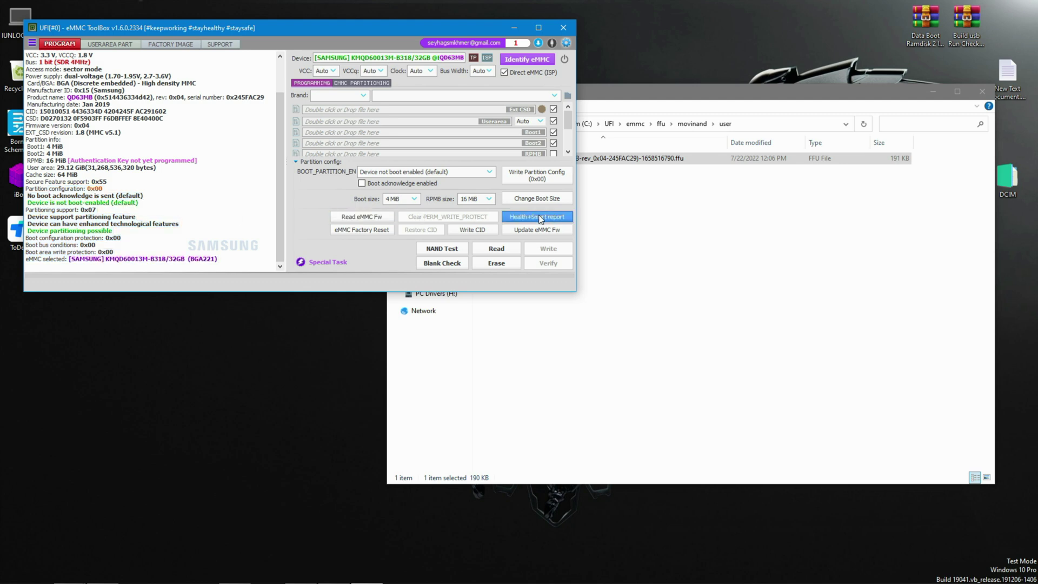
# Run the eMMC Health and Smart report and highlight the device lifetime estimates in the log.
pyautogui.click(518, 218)
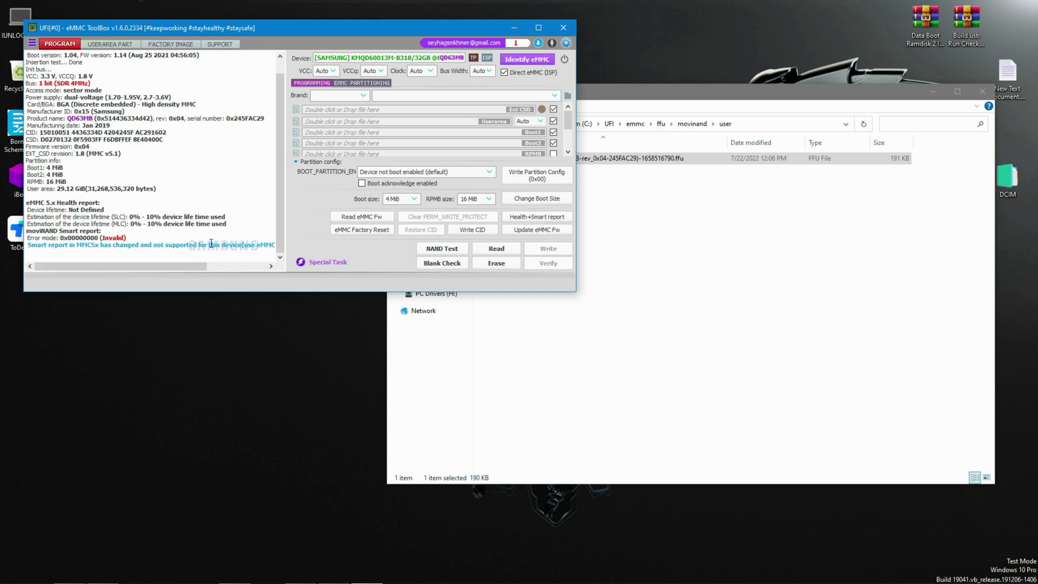
pyautogui.moveTo(235, 223); pyautogui.dragTo(27, 213)
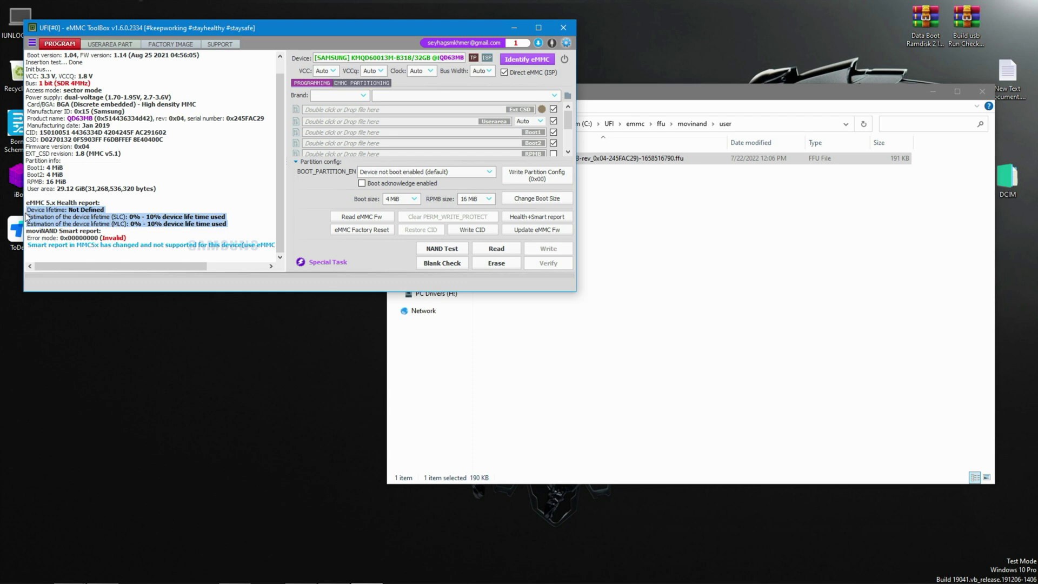
pyautogui.click(100, 45)
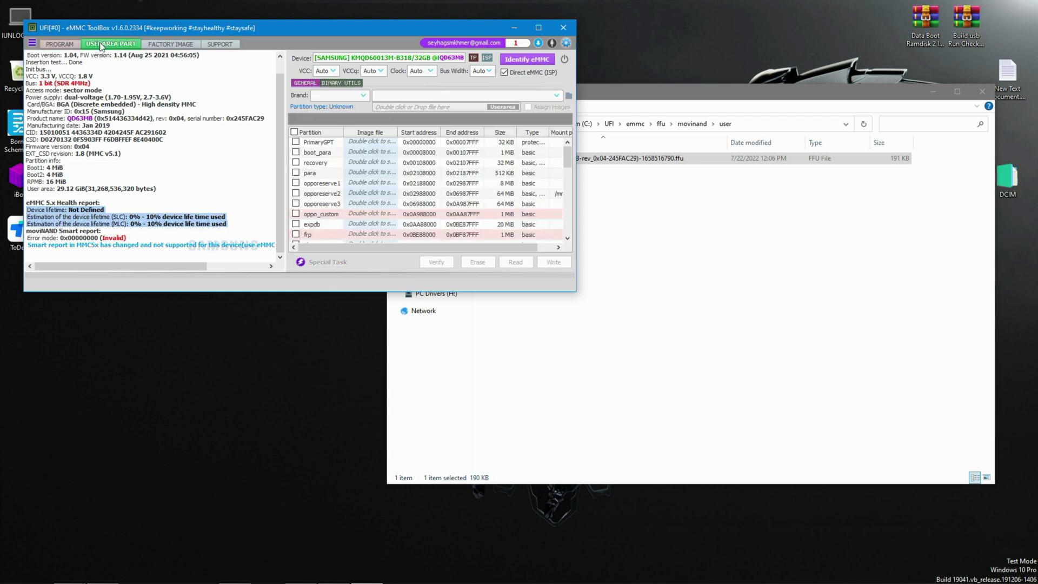
pyautogui.click(54, 44)
pyautogui.click(114, 45)
pyautogui.click(56, 44)
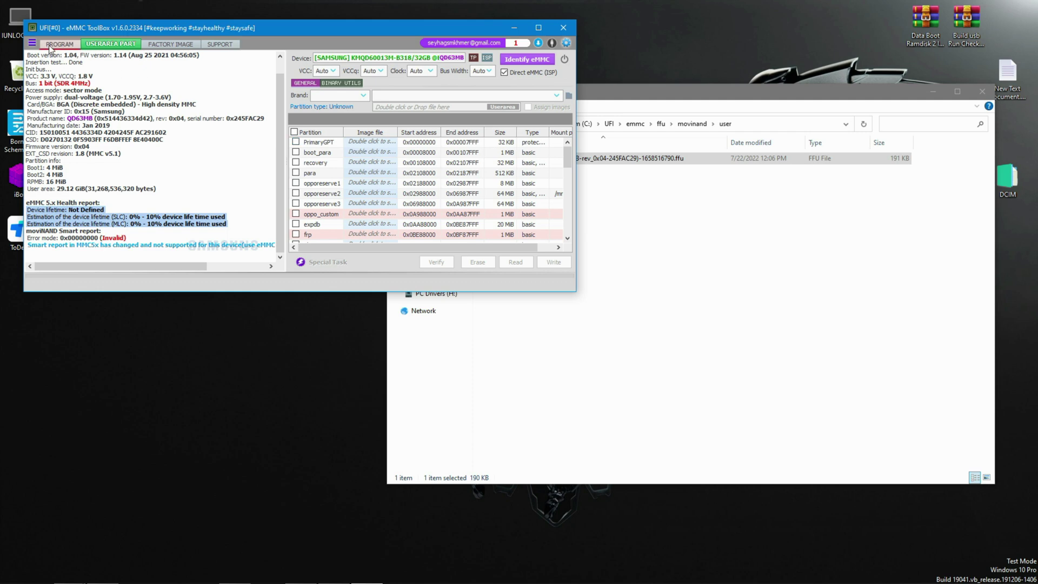
pyautogui.click(235, 219)
# Close UFI eMMC ToolBox, launch EasyJTAG Plus, and close the firmware dump folder.
pyautogui.click(563, 27)
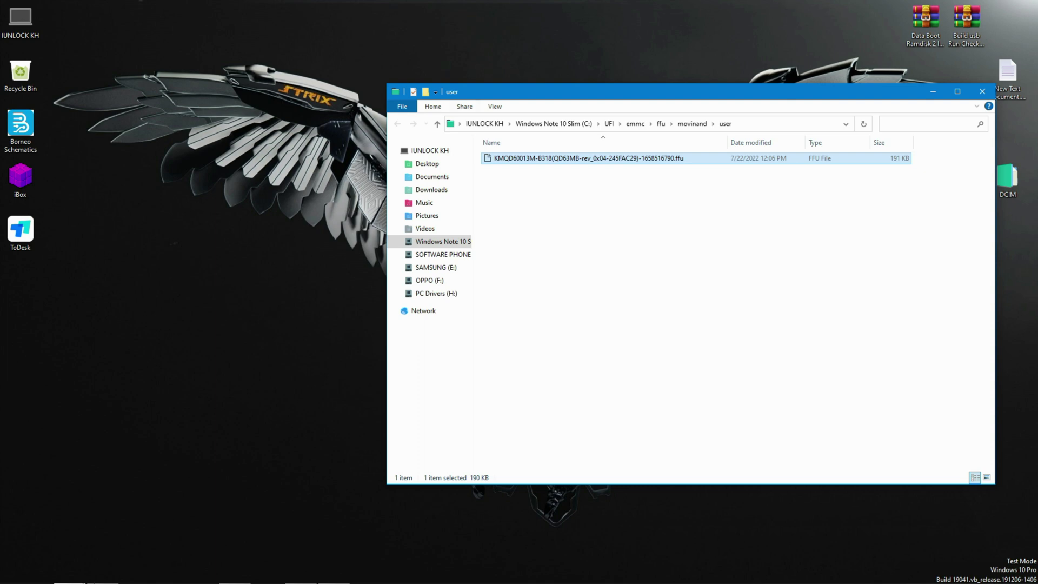
pyautogui.click(8, 576)
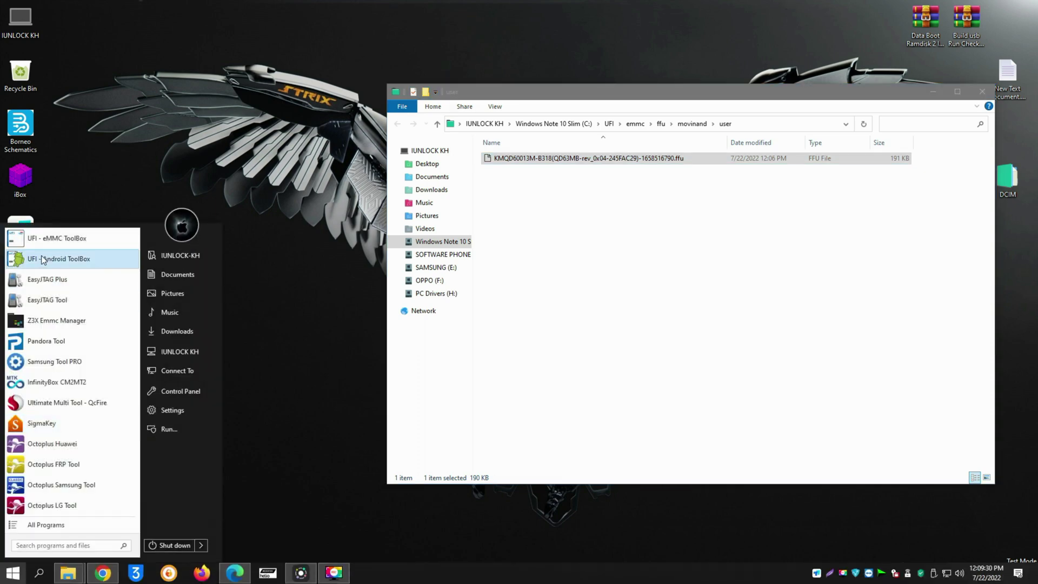
pyautogui.click(32, 280)
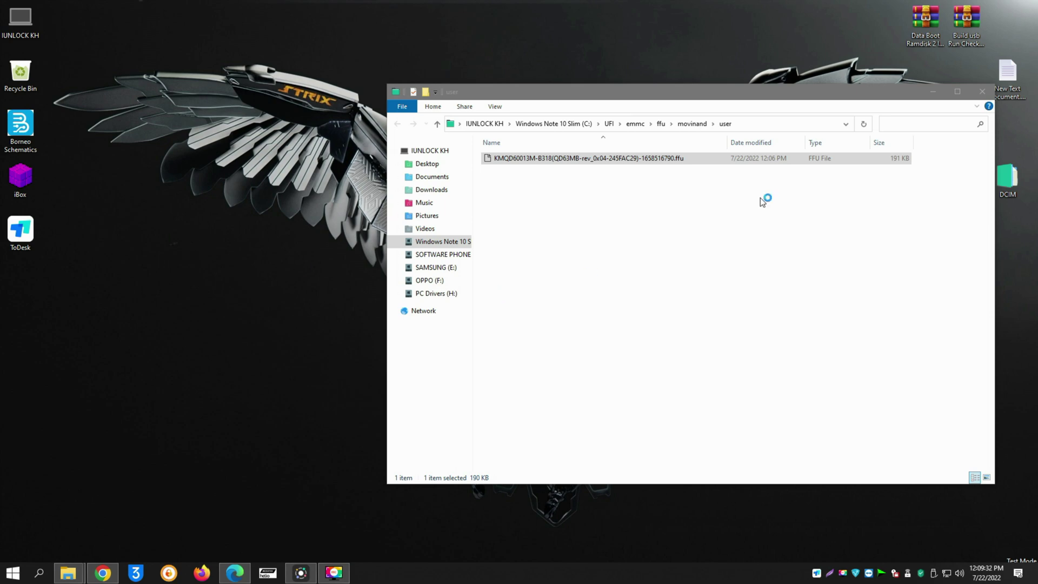
pyautogui.click(982, 92)
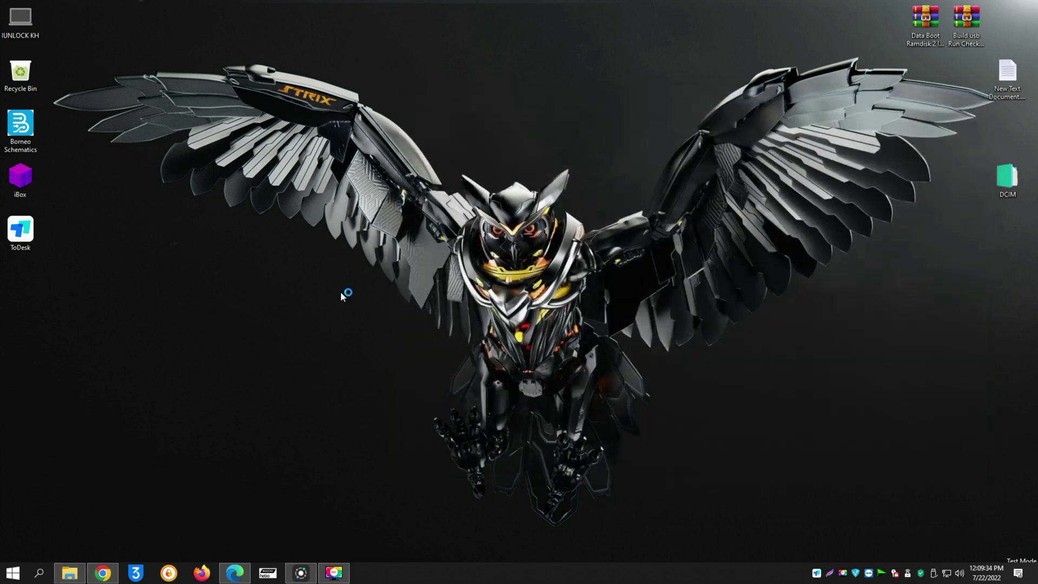
pyautogui.rightClick(357, 82)
pyautogui.click(374, 115)
pyautogui.rightClick(229, 41)
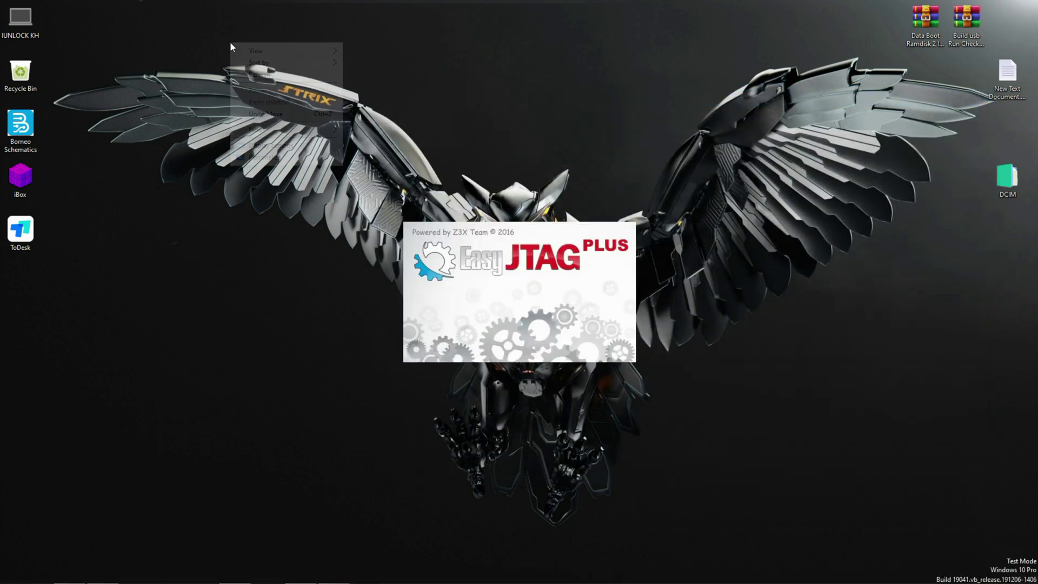
pyautogui.click(254, 76)
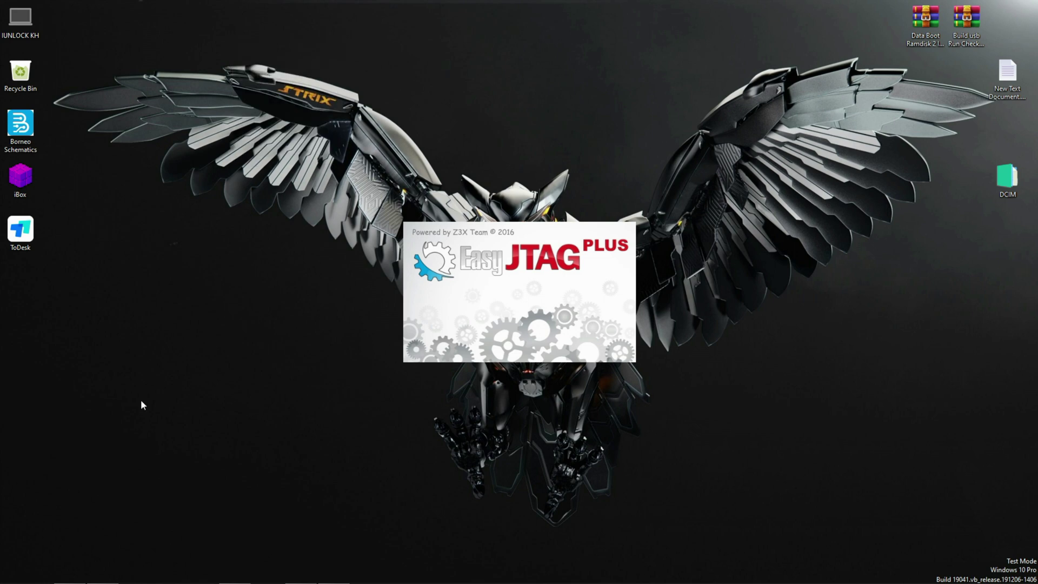
pyautogui.rightClick(192, 79)
pyautogui.click(219, 111)
pyautogui.rightClick(91, 88)
pyautogui.click(105, 124)
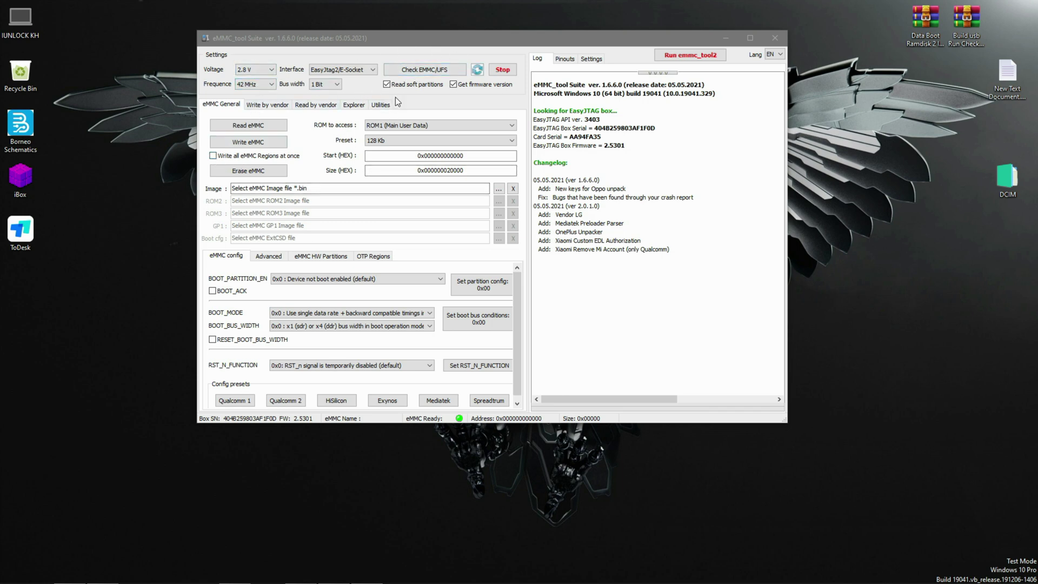
# Check the eMMC over the EasyJtag2/E-Socket interface and examine the partition and firmware scan results in the log.
pyautogui.click(431, 74)
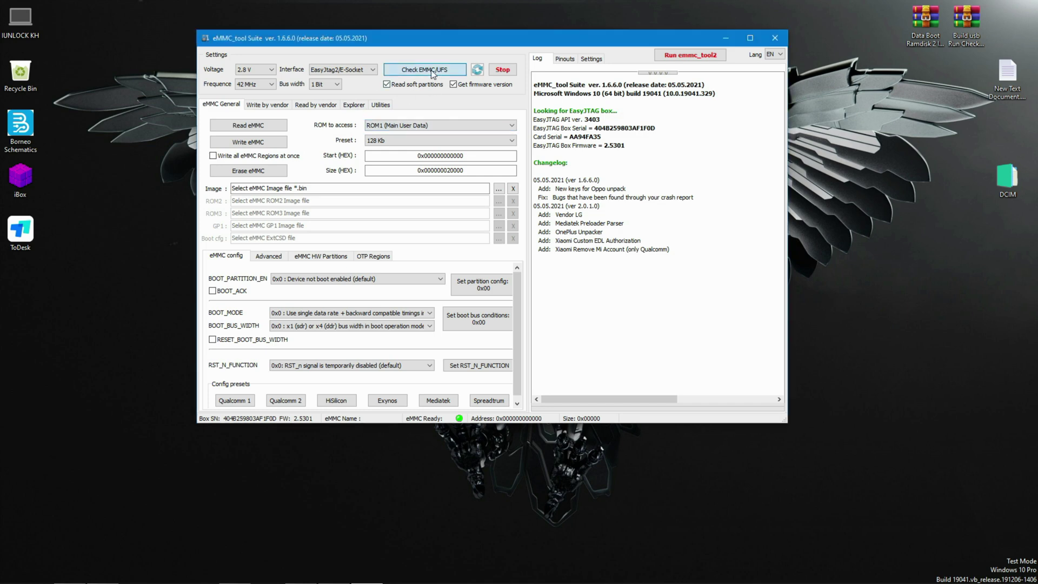
pyautogui.click(433, 72)
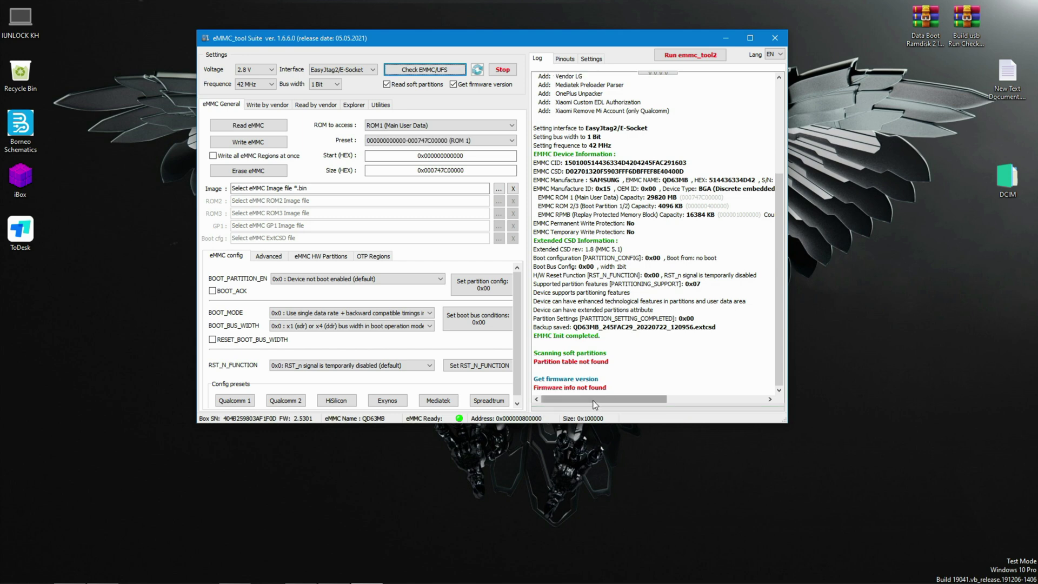
pyautogui.moveTo(627, 390); pyautogui.dragTo(535, 367)
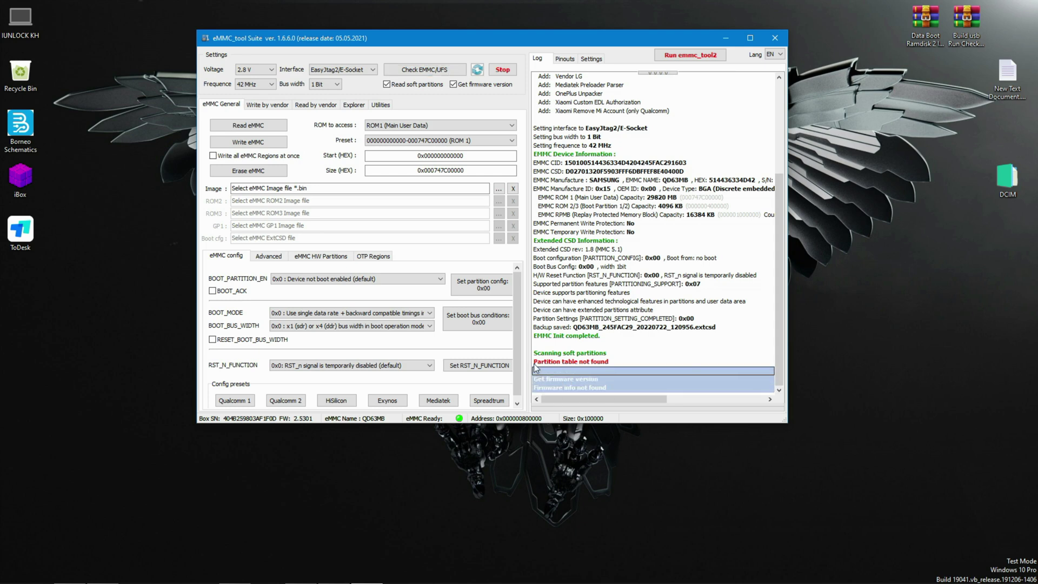
pyautogui.click(588, 346)
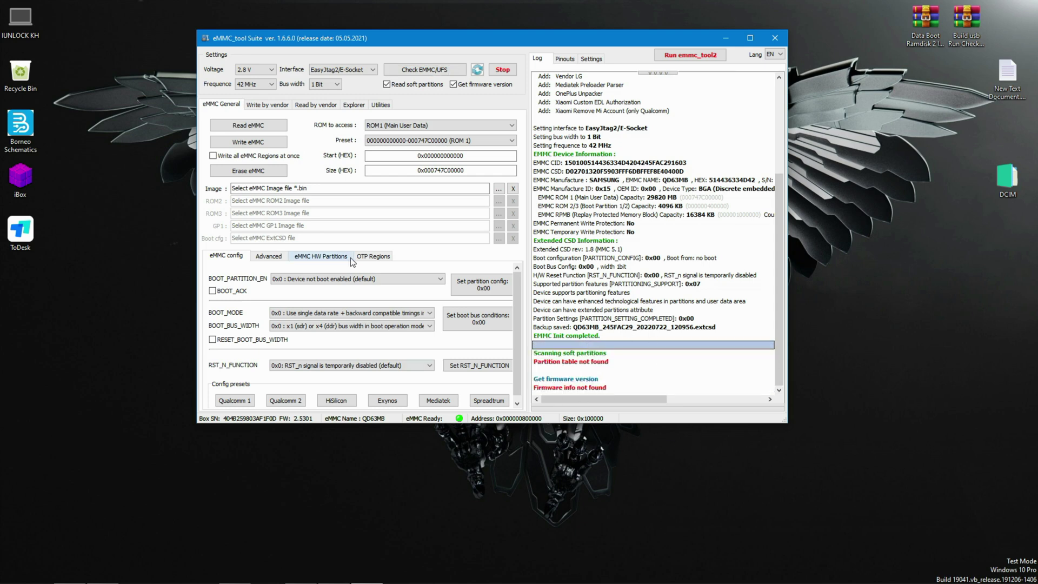
# Read the eMMC's S.M.A.R.T report and examine the MLC and SLC lifetime estimates and Pre EOL information.
pyautogui.click(275, 259)
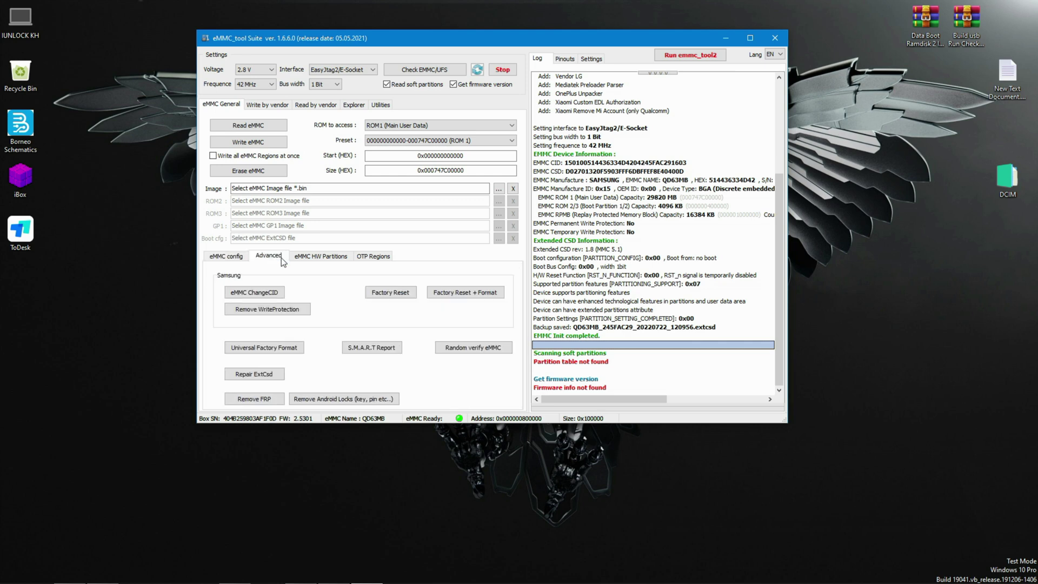
pyautogui.click(375, 347)
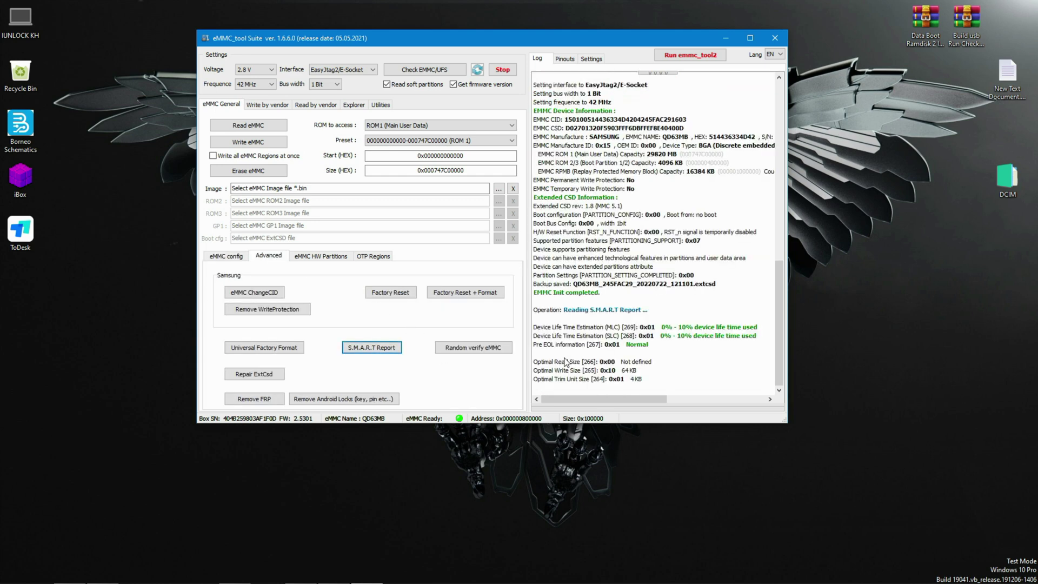
pyautogui.moveTo(707, 354); pyautogui.dragTo(603, 331)
pyautogui.click(544, 320)
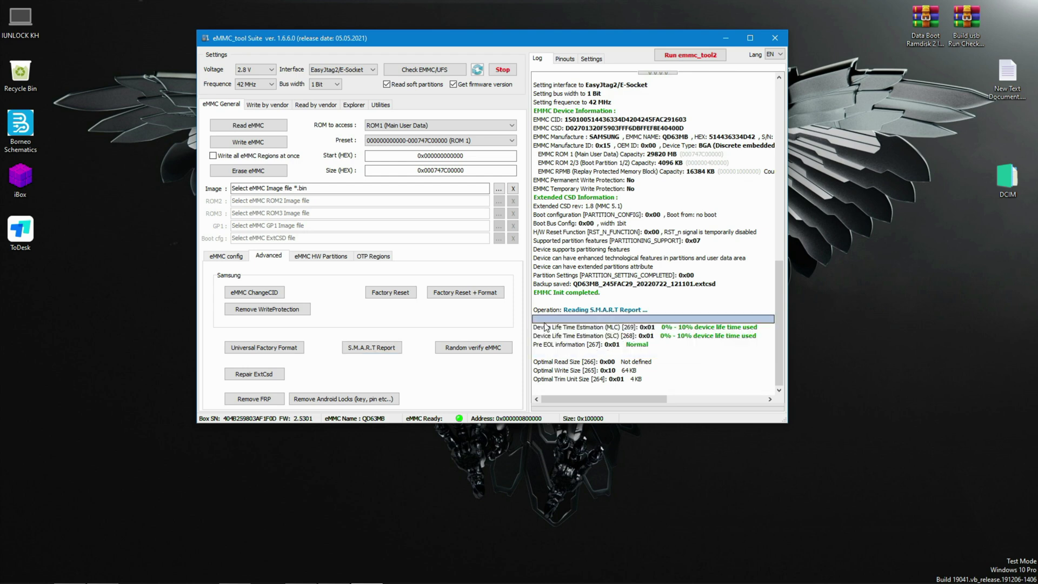
pyautogui.moveTo(535, 325); pyautogui.dragTo(544, 345)
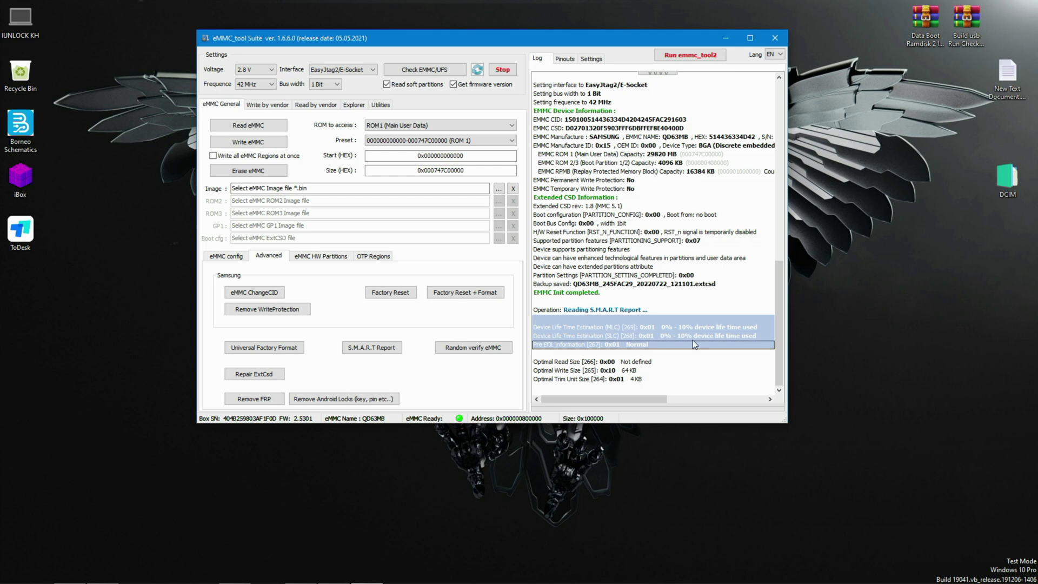
pyautogui.rightClick(867, 325)
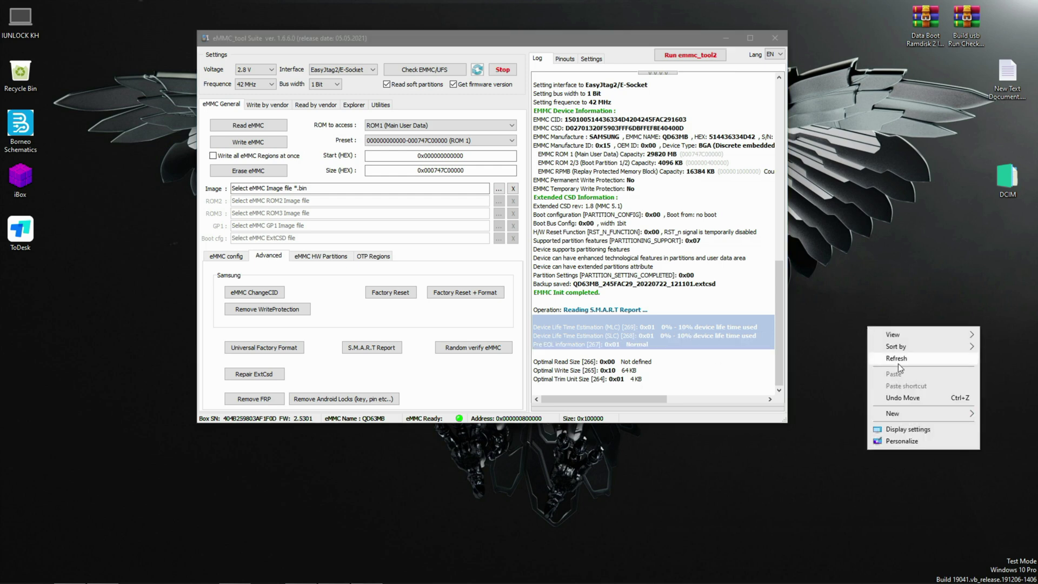
pyautogui.click(715, 380)
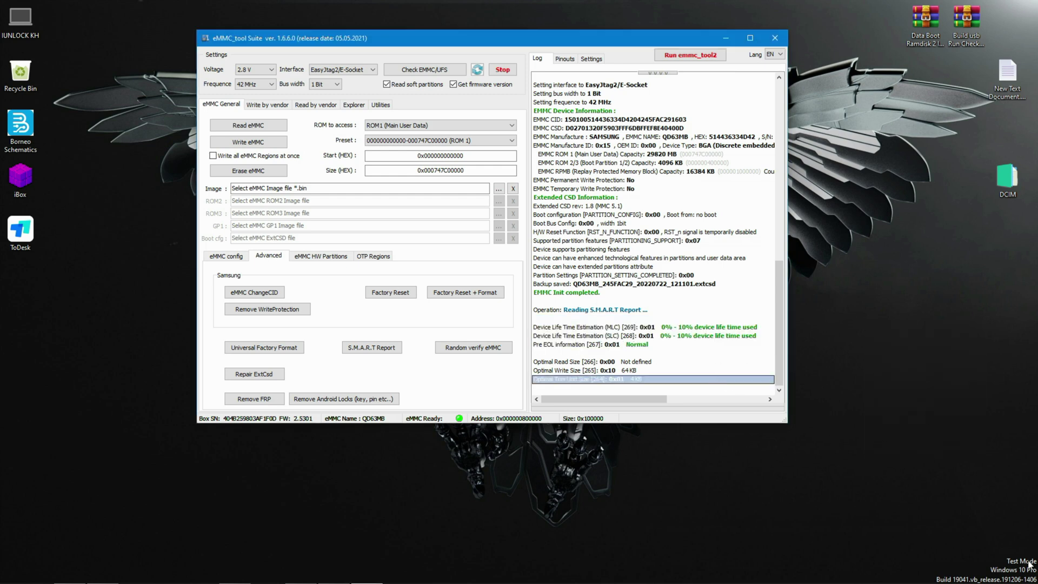